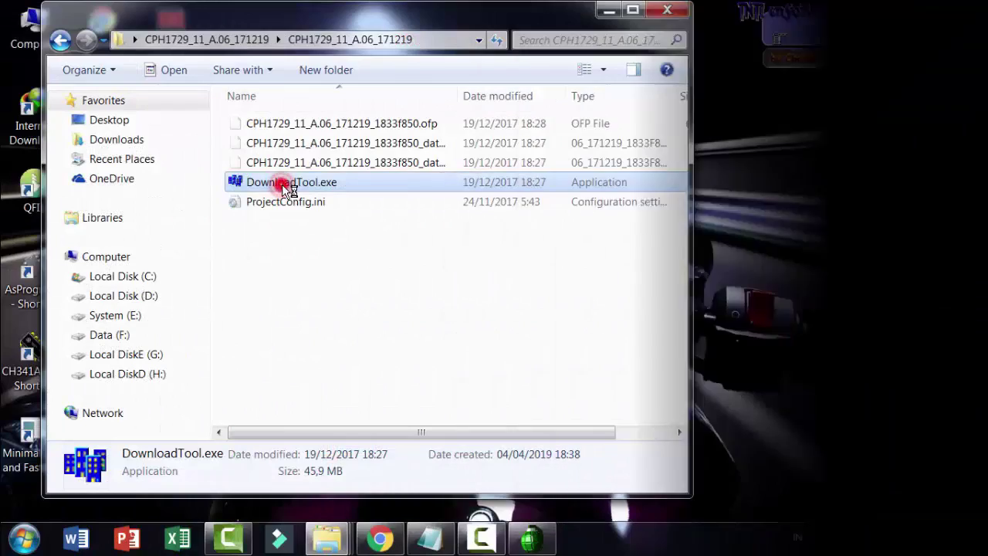
# Launch DownloadTool.exe from the CPH1729_11_A.06_171219 folder, close the folder window and start the download on all ports.
pyautogui.doubleClick(283, 182)
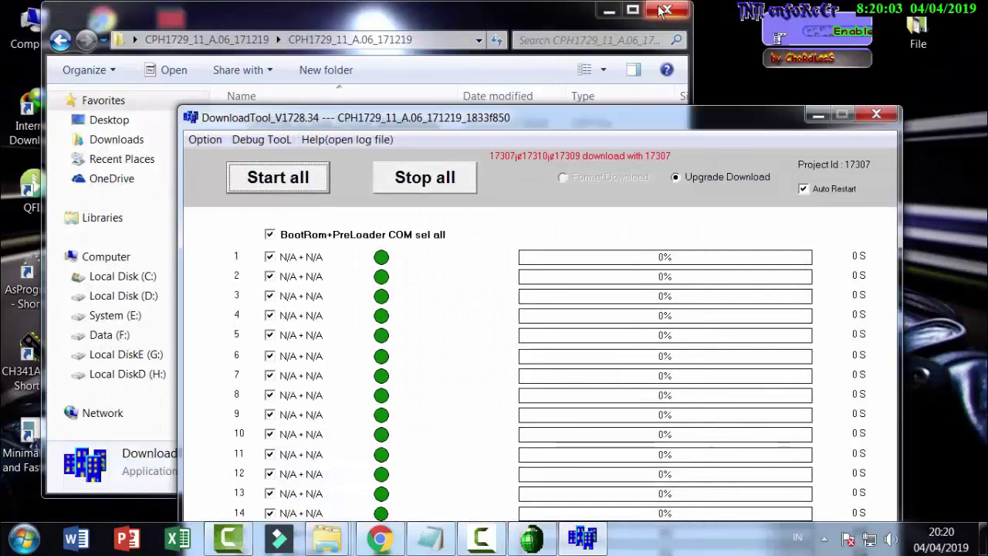
pyautogui.click(667, 9)
pyautogui.moveTo(604, 114); pyautogui.dragTo(466, 28)
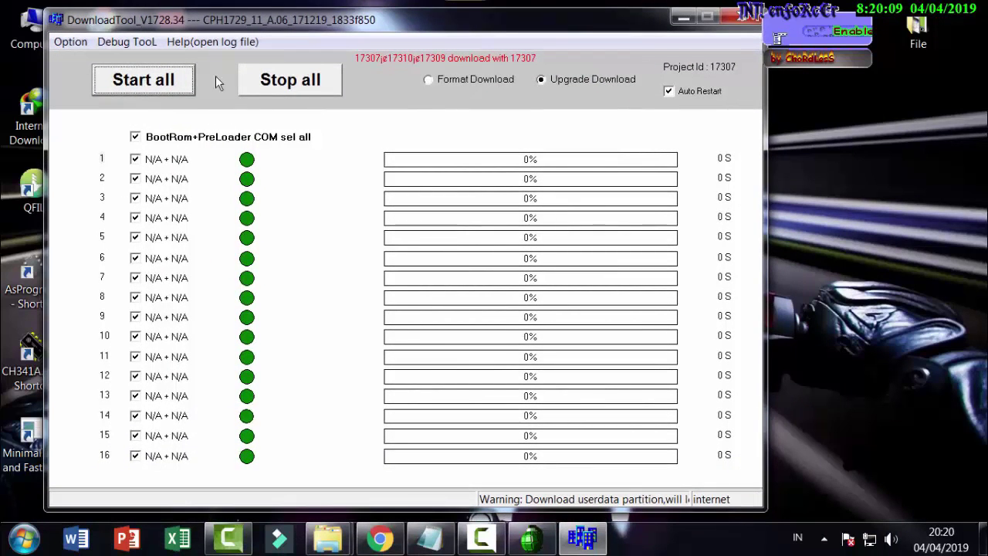
pyautogui.click(141, 87)
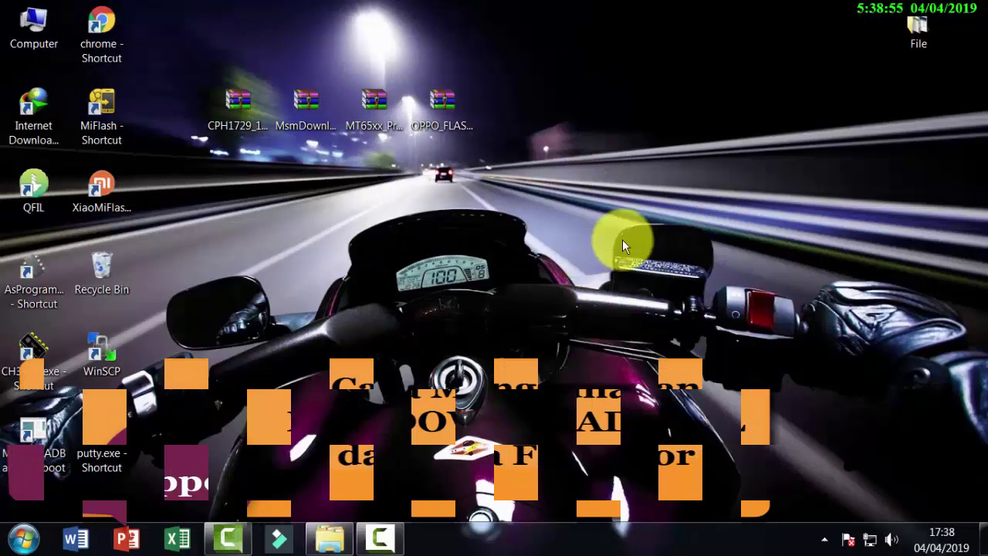
# Review the four RAR archives on the desktop: the CPH1729 firmware, MsmDownloadTool, MT65xx_Preloader and OPPO_FLASH_TOOL_ENABLER.
pyautogui.click(232, 118)
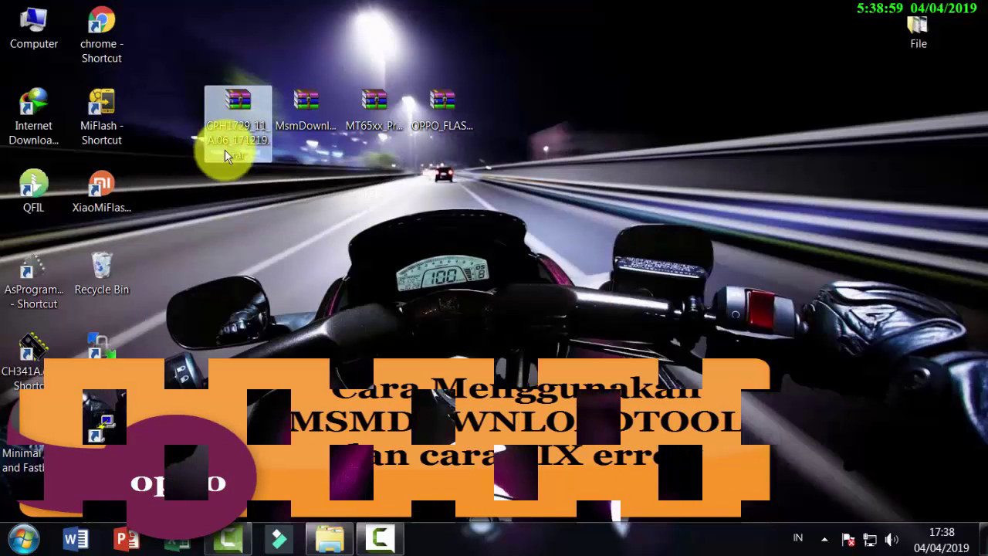
pyautogui.click(312, 127)
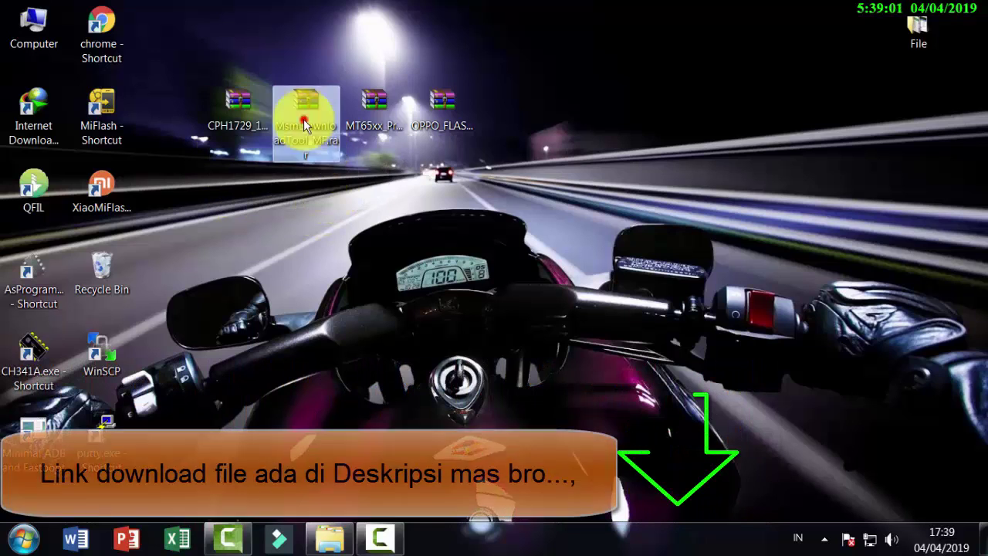
pyautogui.click(374, 123)
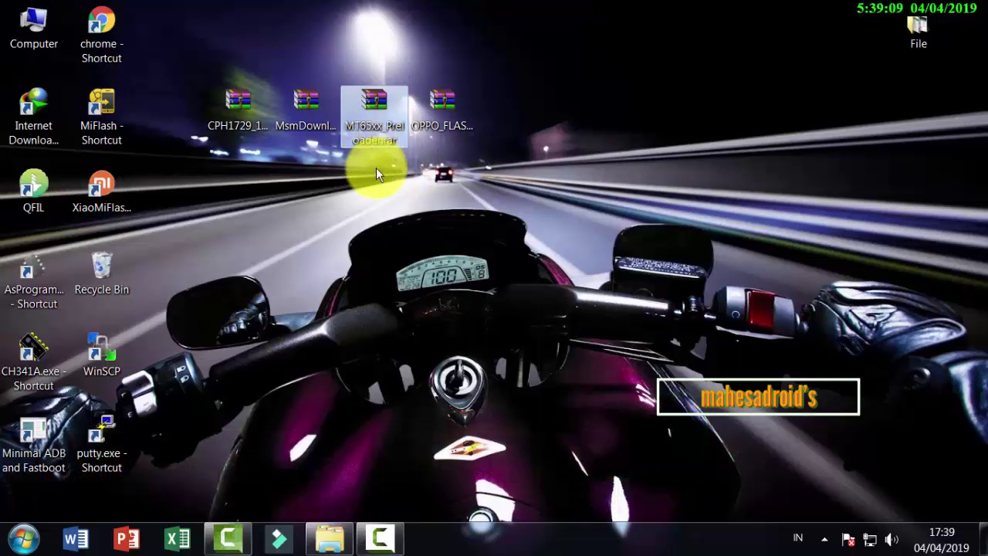
pyautogui.click(446, 117)
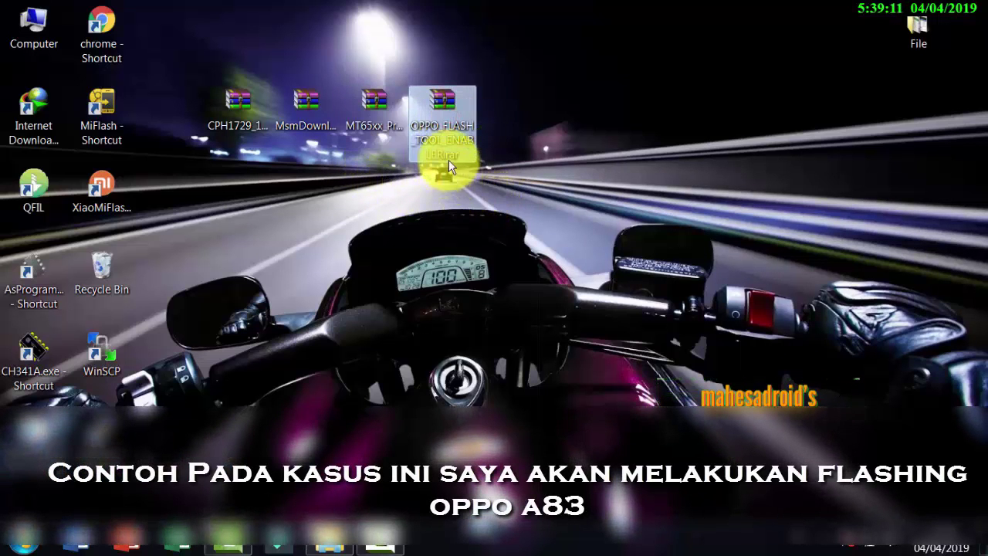
pyautogui.moveTo(454, 162)
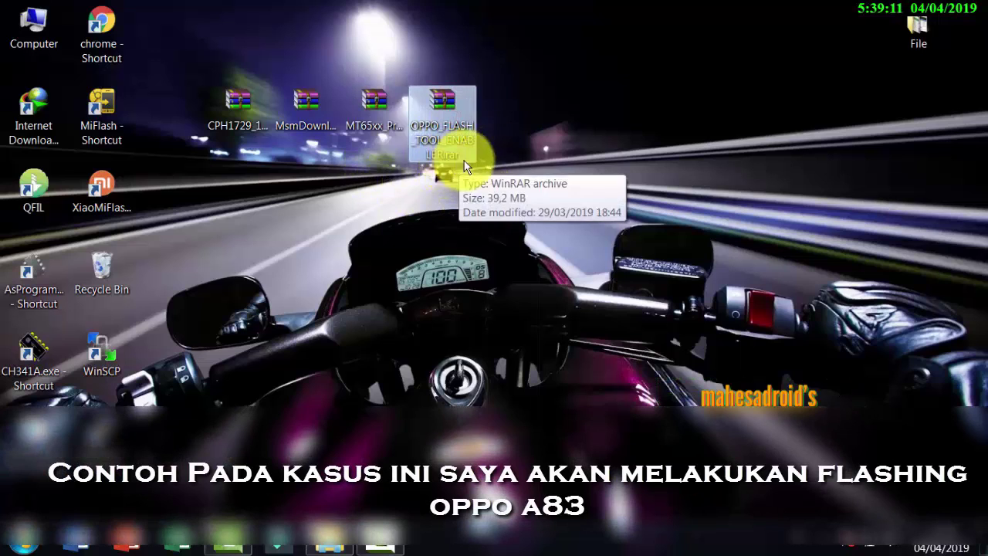
pyautogui.click(397, 278)
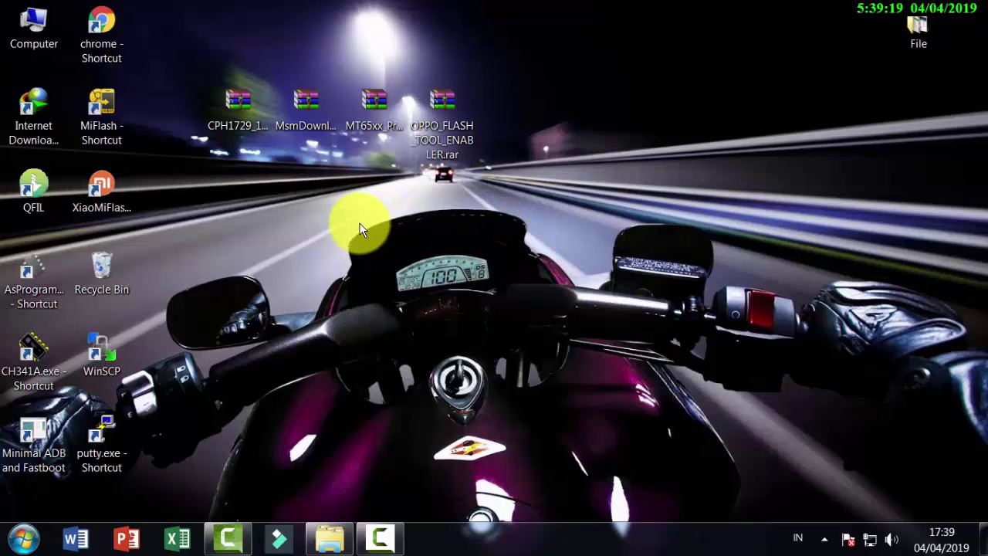
# Extract the MT65xx_Preloader archive to its own desktop folder and place that folder beneath the archive.
pyautogui.rightClick(372, 128)
pyautogui.click(421, 174)
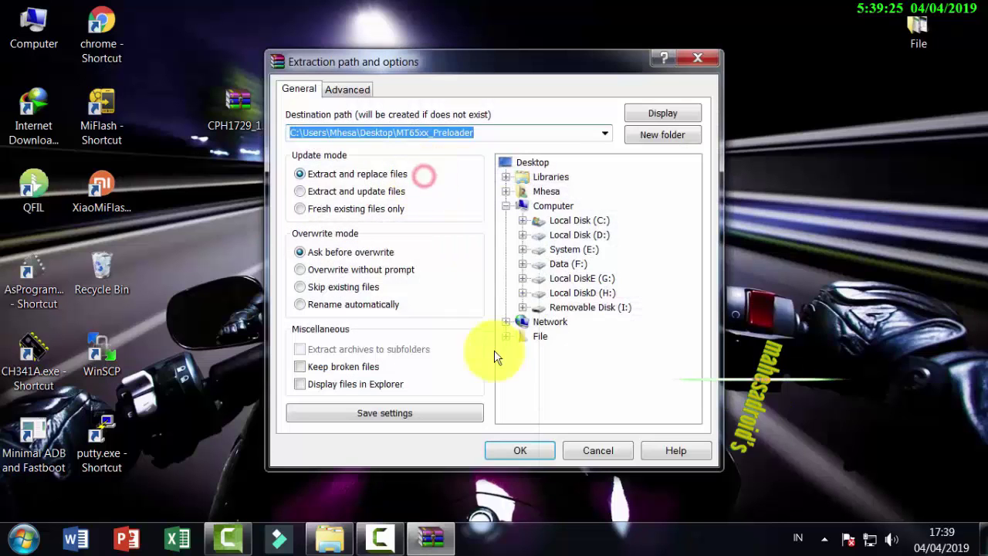
pyautogui.click(528, 448)
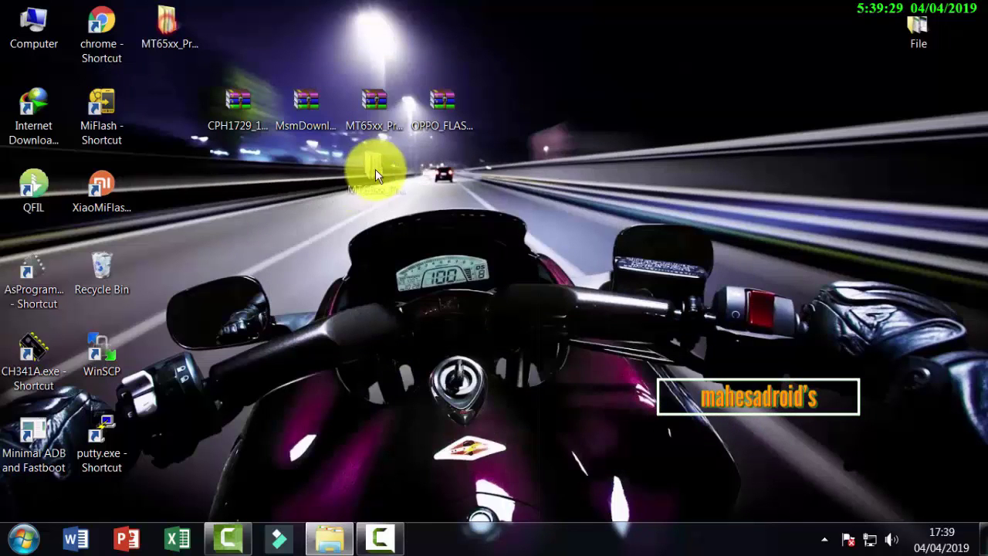
pyautogui.moveTo(375, 174); pyautogui.dragTo(377, 189)
# Open the nested MT65xx_Preloader folder and run InstallDriver.exe.
pyautogui.click(380, 213)
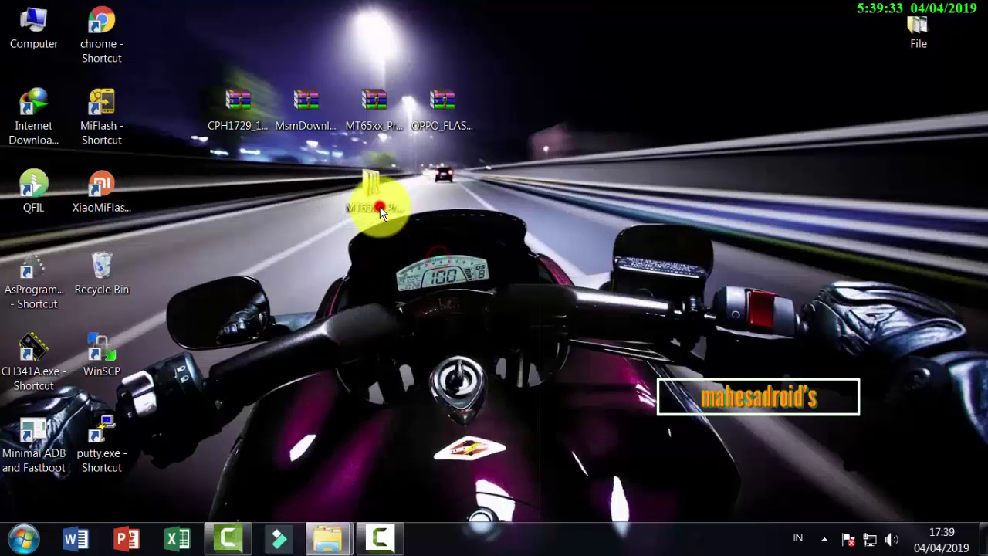
pyautogui.doubleClick(380, 213)
pyautogui.doubleClick(237, 120)
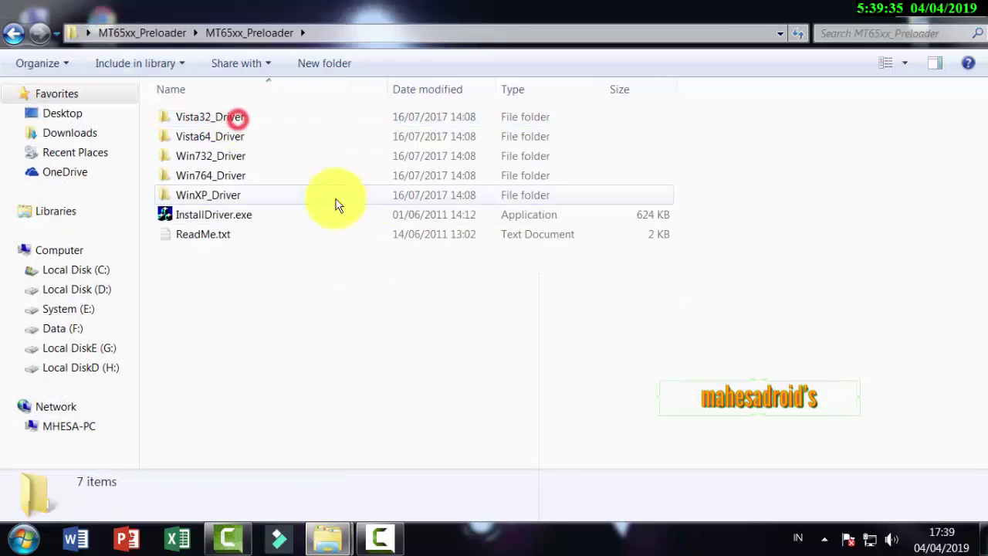
pyautogui.doubleClick(229, 216)
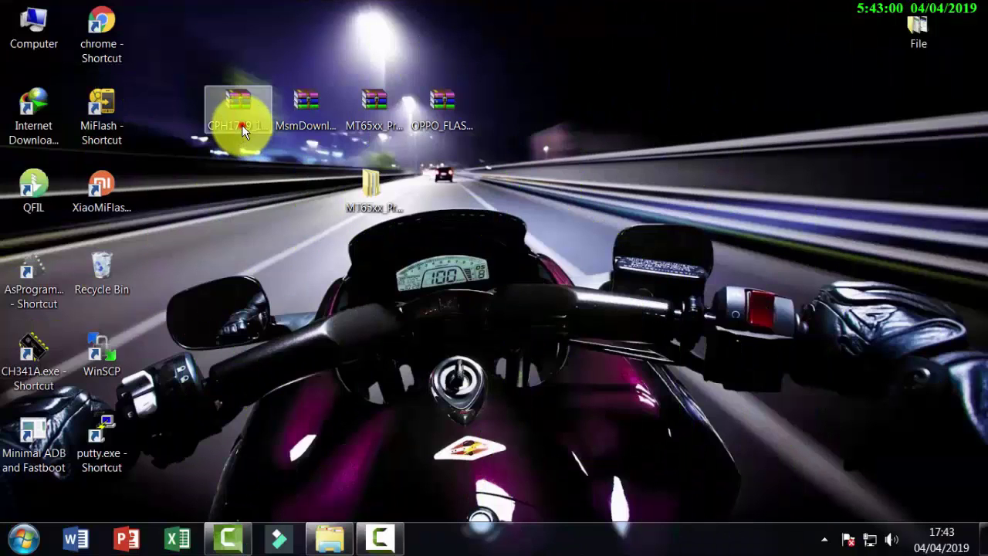
# Extract CPH1729_11_A.06_171219.rar to its own desktop folder and place that folder beneath the archive.
pyautogui.click(241, 124)
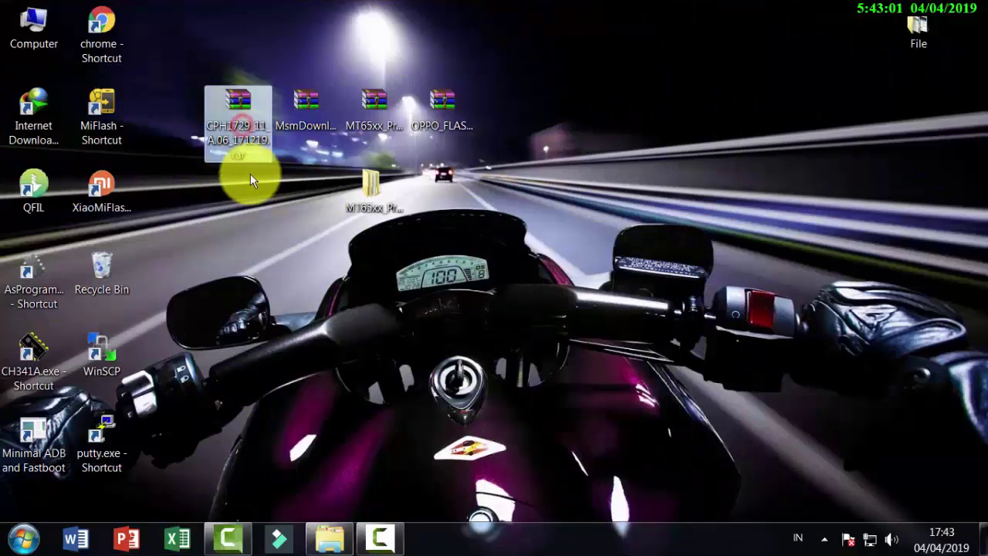
pyautogui.rightClick(230, 107)
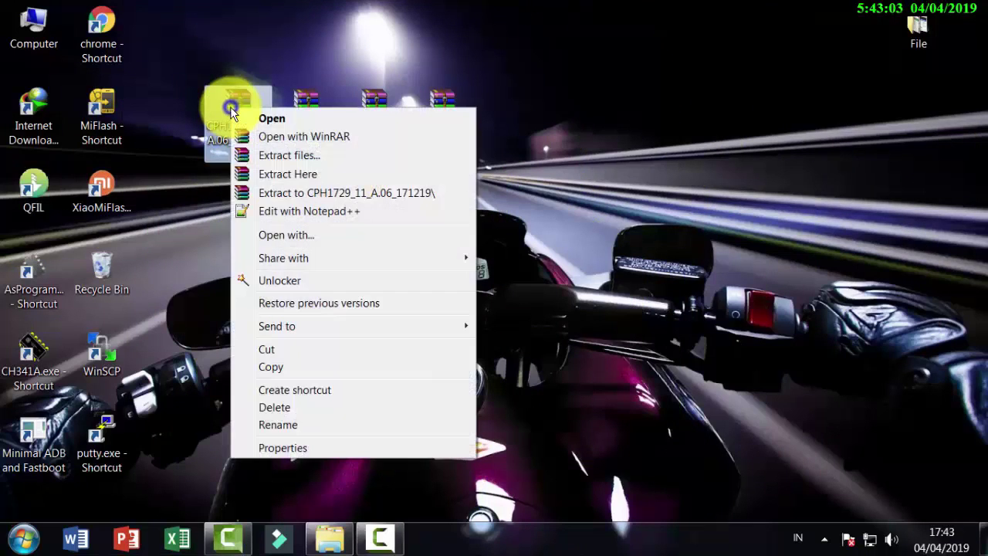
pyautogui.click(283, 158)
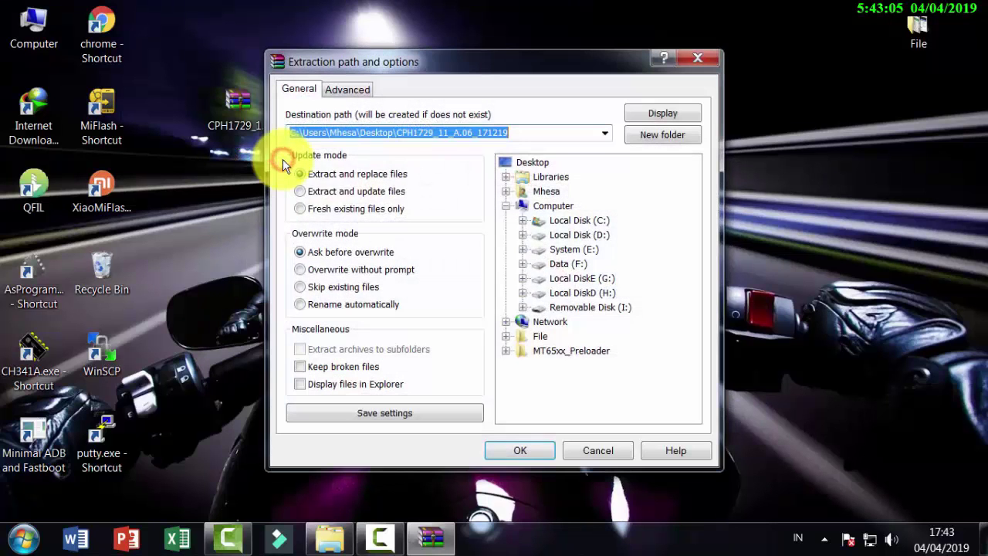
pyautogui.click(521, 451)
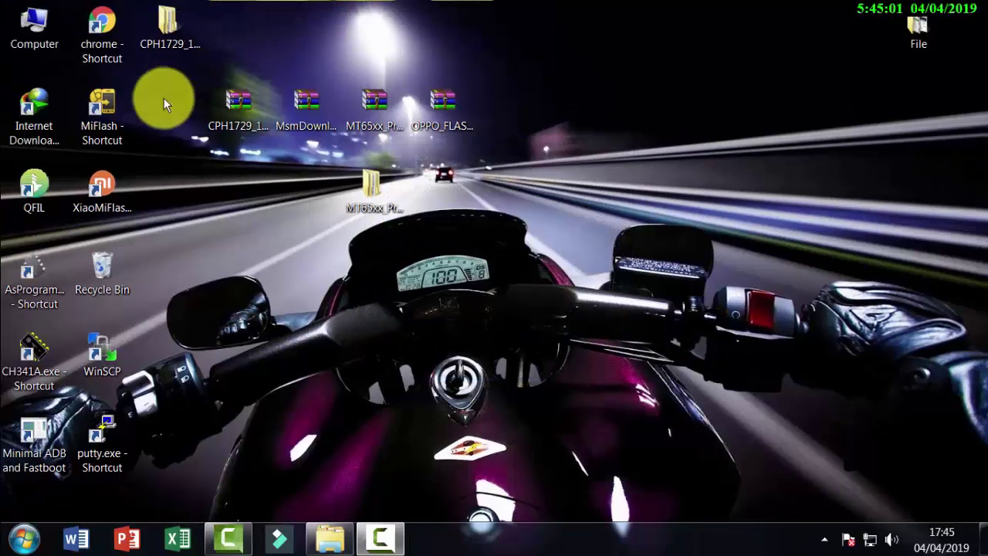
pyautogui.click(144, 17)
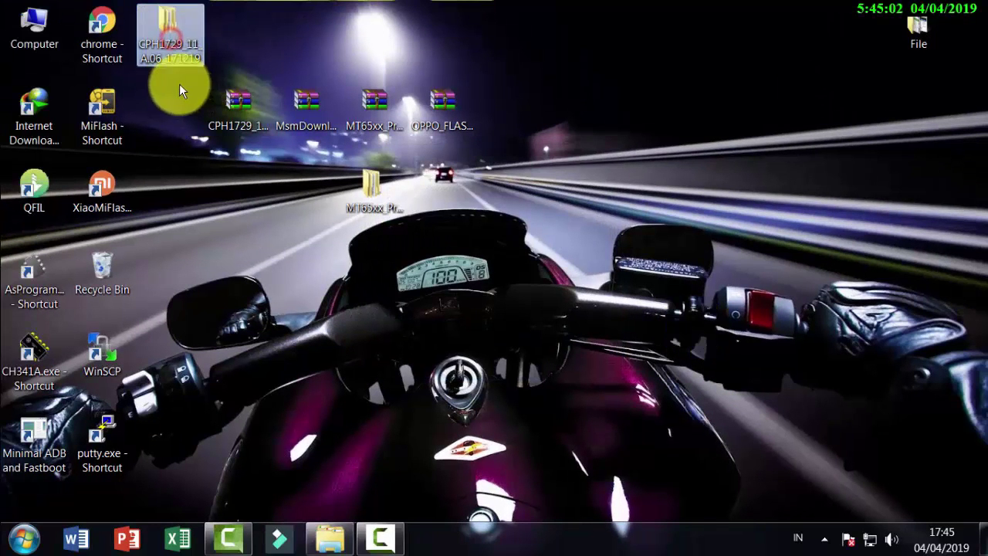
pyautogui.moveTo(165, 26); pyautogui.dragTo(235, 163)
# Try to launch DownloadTool.exe from the nested CPH1729_11_A.06_171219 folder and close the folder window.
pyautogui.doubleClick(250, 198)
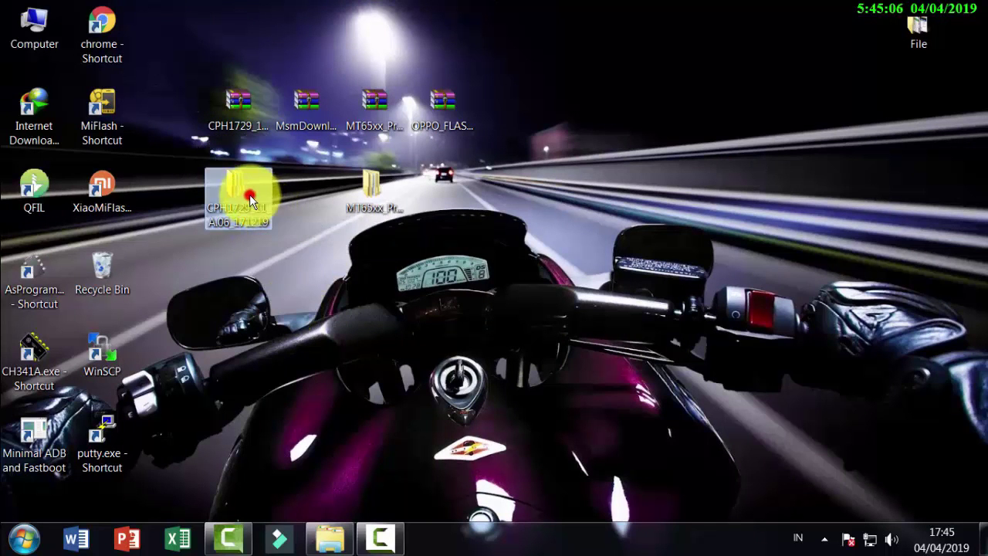
pyautogui.doubleClick(250, 119)
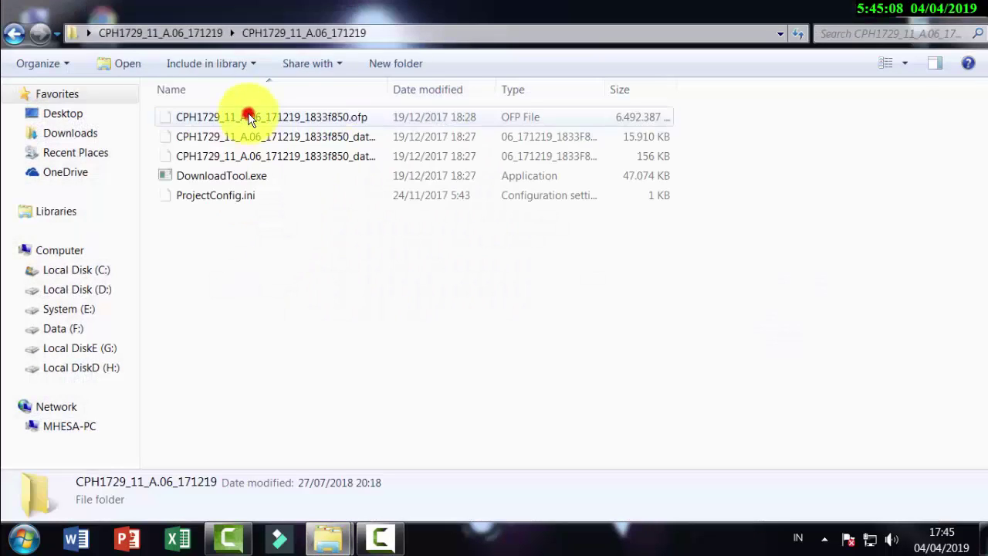
pyautogui.click(237, 284)
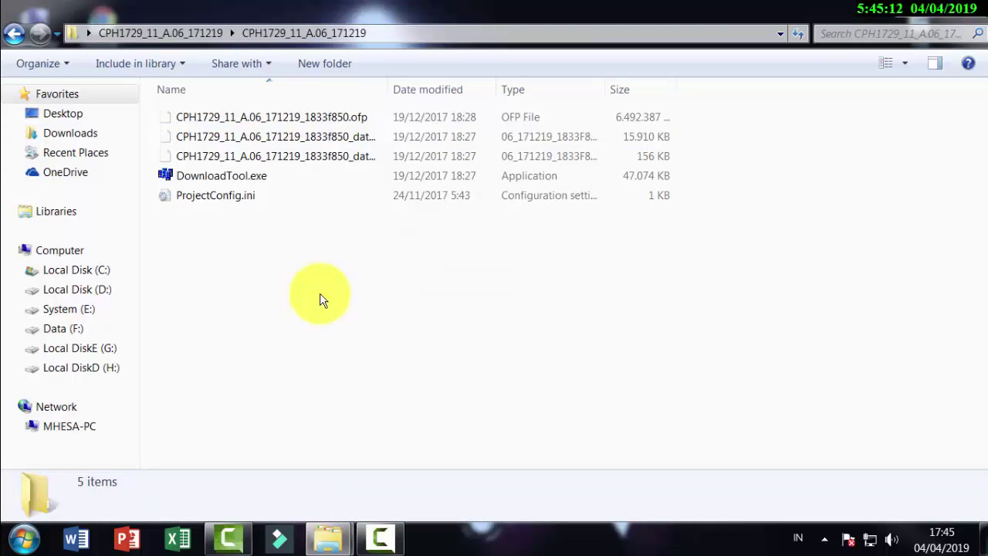
pyautogui.doubleClick(226, 178)
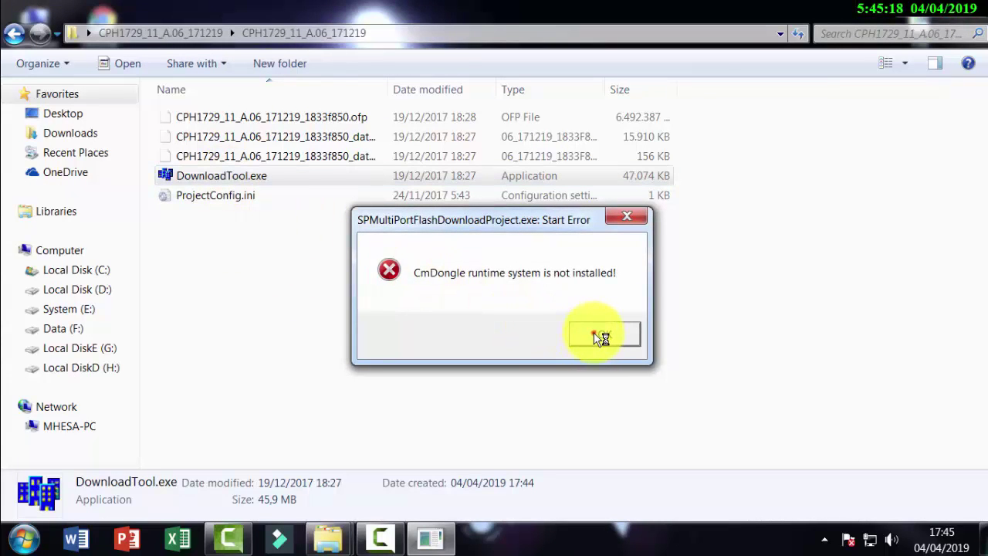
pyautogui.click(602, 336)
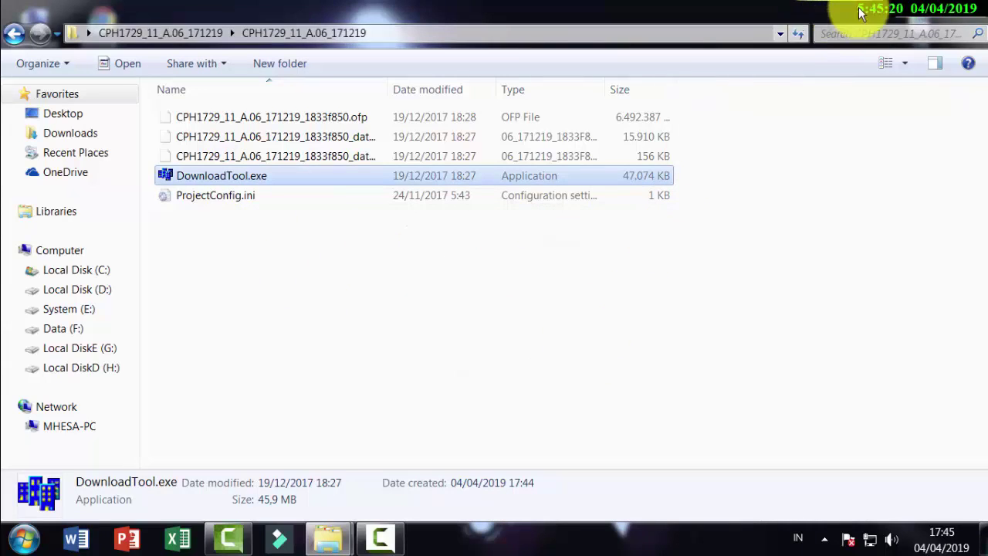
pyautogui.click(971, 8)
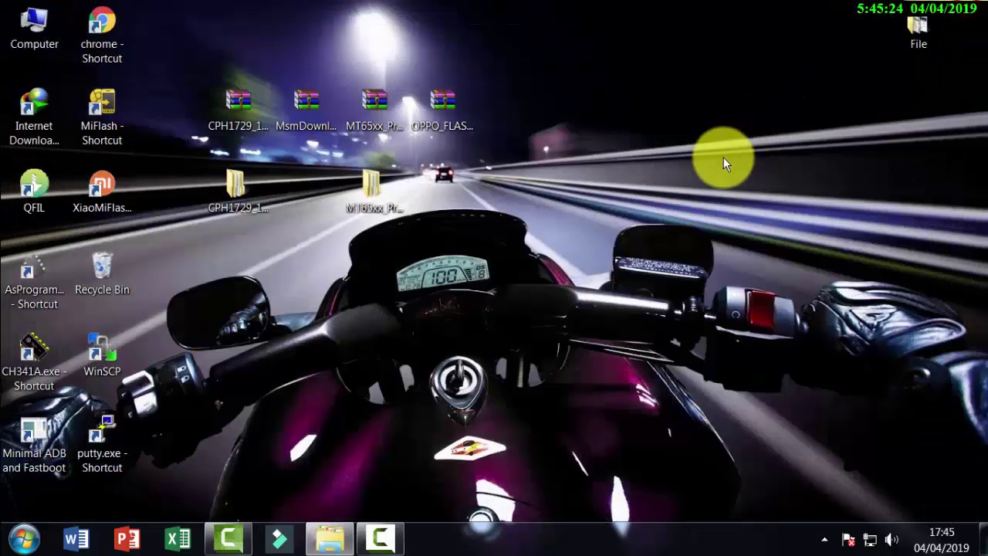
# Extract OPPO_FLASH_TOOL_ENABLER.rar to its own desktop folder and place that folder beneath the archive.
pyautogui.click(466, 101)
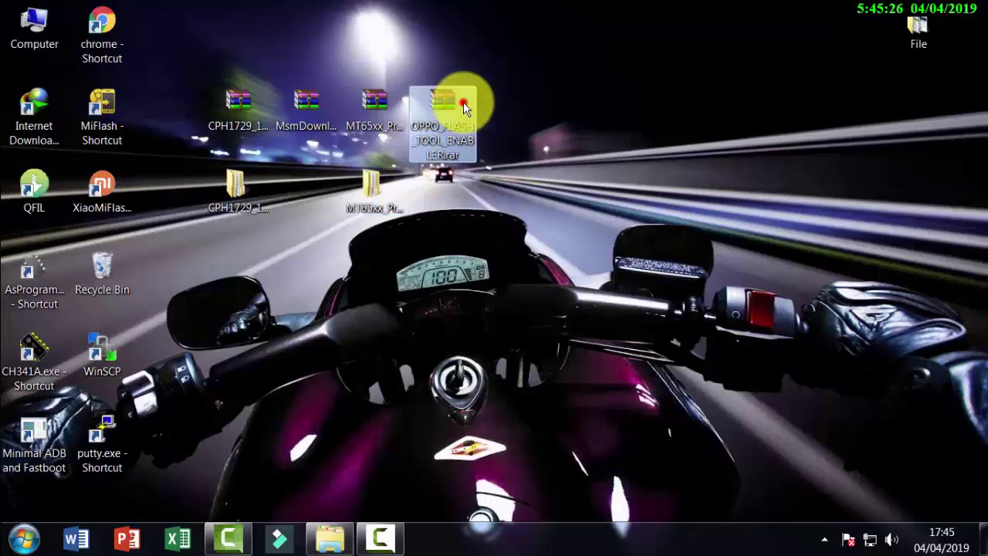
pyautogui.rightClick(446, 119)
pyautogui.click(496, 165)
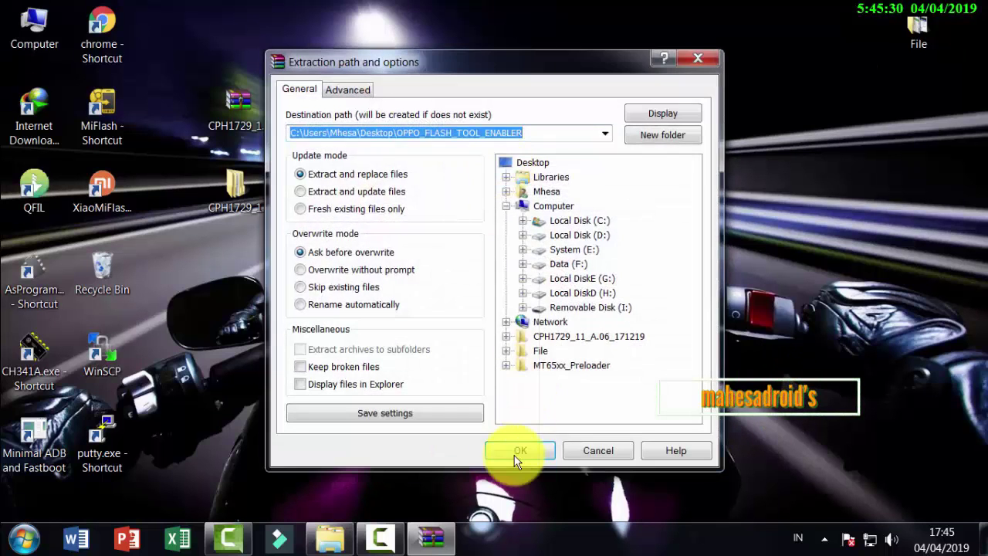
pyautogui.click(519, 451)
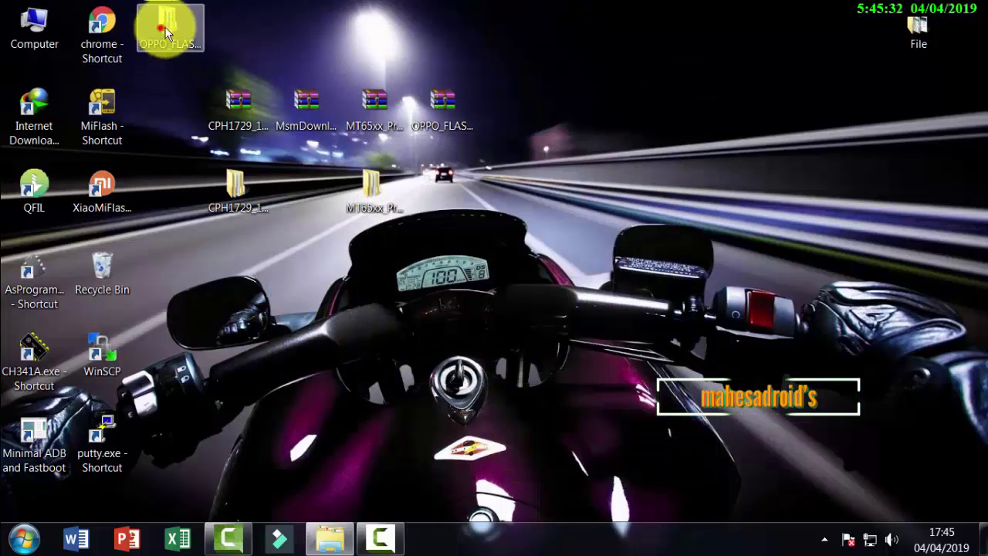
pyautogui.moveTo(165, 26); pyautogui.dragTo(436, 166)
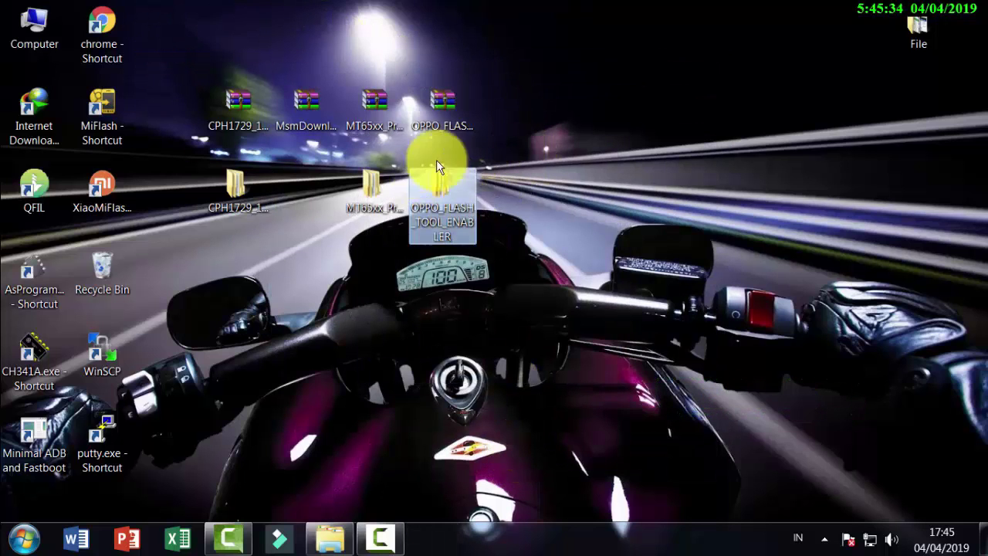
pyautogui.click(532, 170)
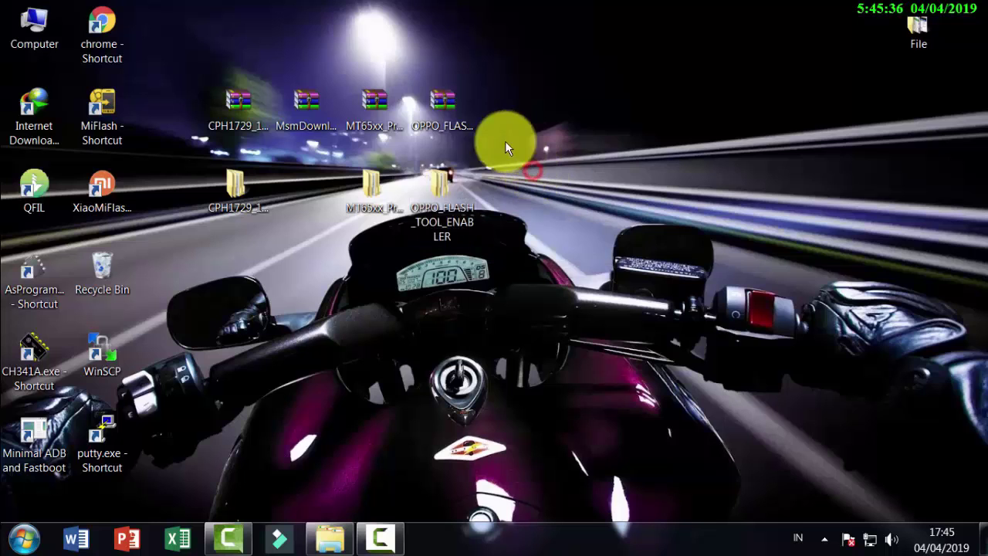
# Run PDAnet.exe from the nested OPPO_FLASH_TOOL_ENABLER folder, agree to uninstall the existing PdaNet version, and close the folder window.
pyautogui.doubleClick(440, 183)
pyautogui.doubleClick(274, 123)
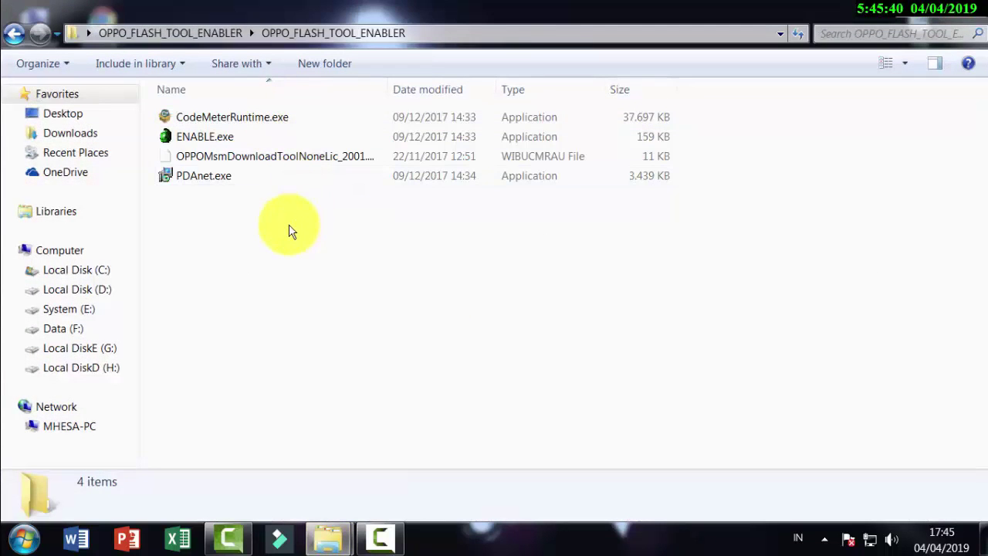
pyautogui.click(204, 119)
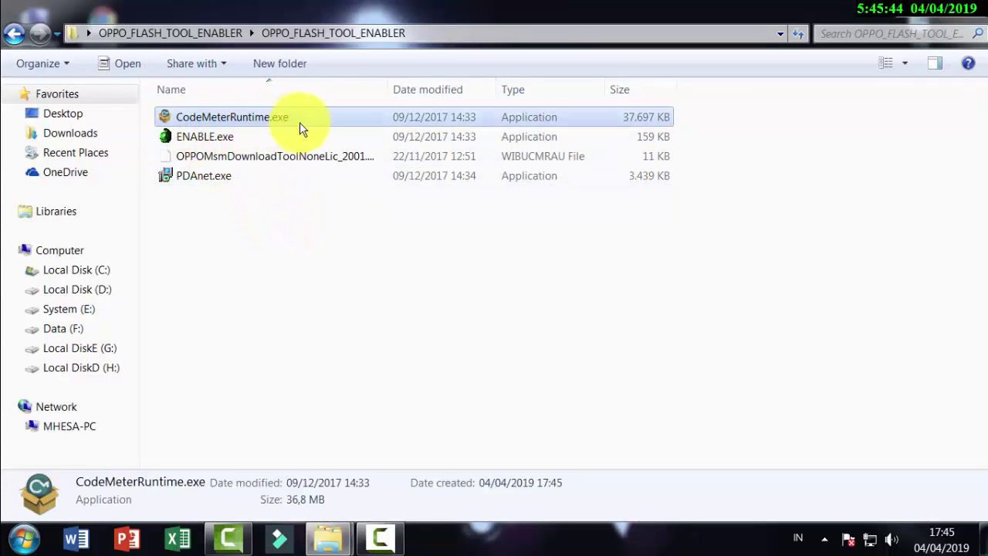
pyautogui.click(207, 136)
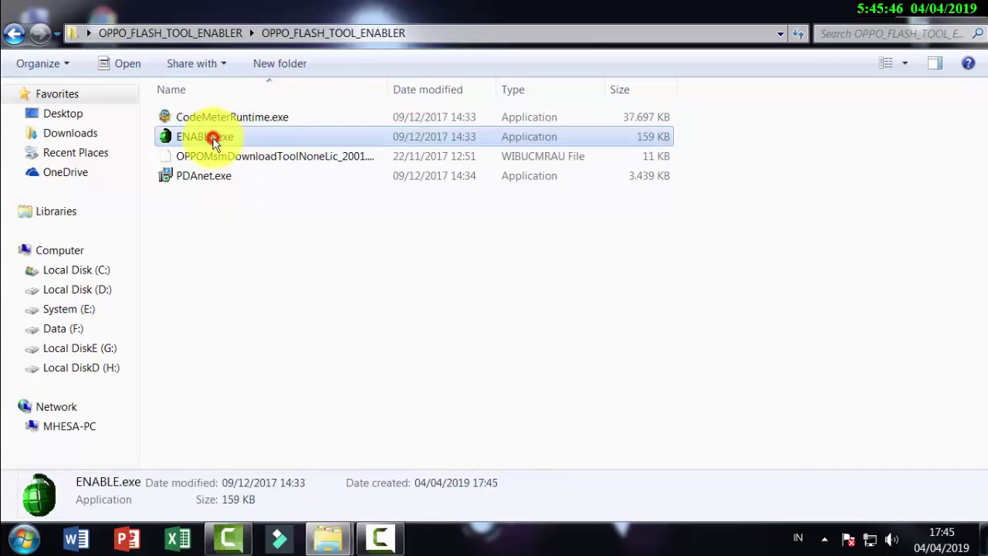
pyautogui.click(253, 159)
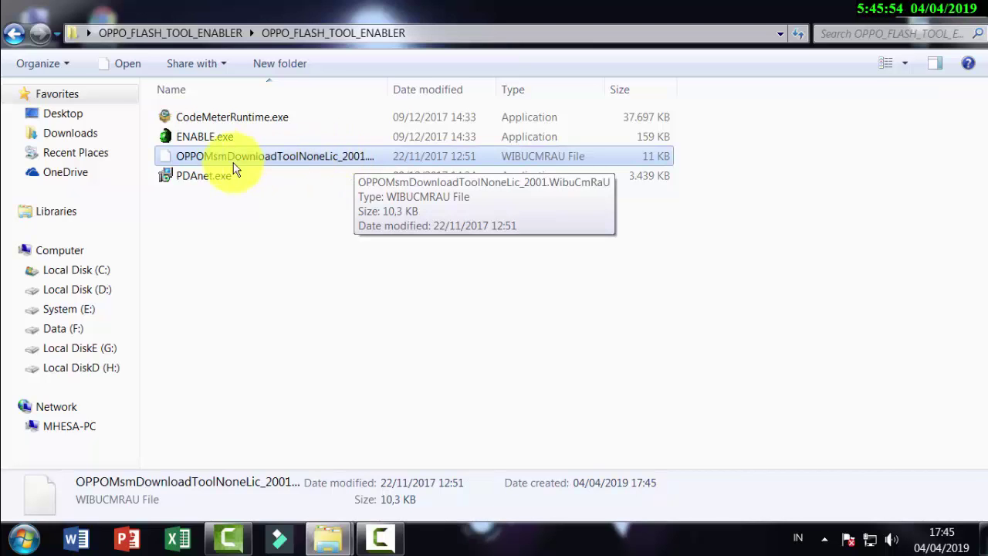
pyautogui.click(209, 176)
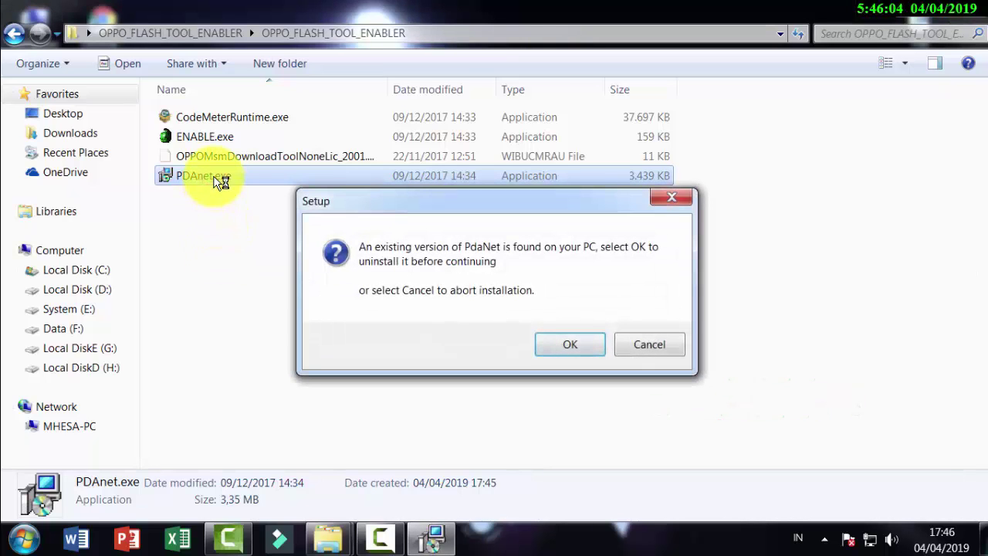
pyautogui.click(564, 345)
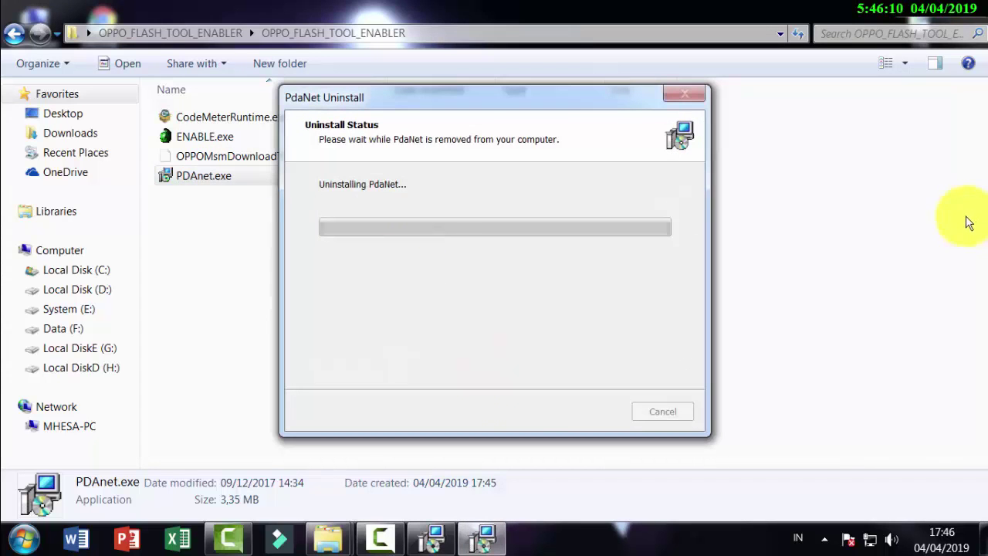
pyautogui.click(926, 10)
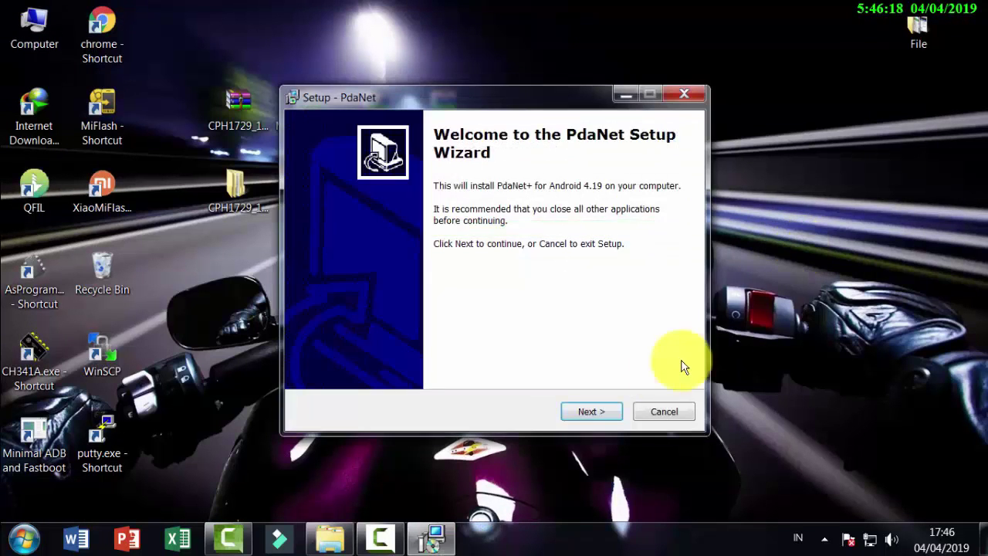
# Accept the PdaNet license agreement and start the installation with the default PdaNet for Android Start Menu folder.
pyautogui.click(608, 415)
pyautogui.click(386, 357)
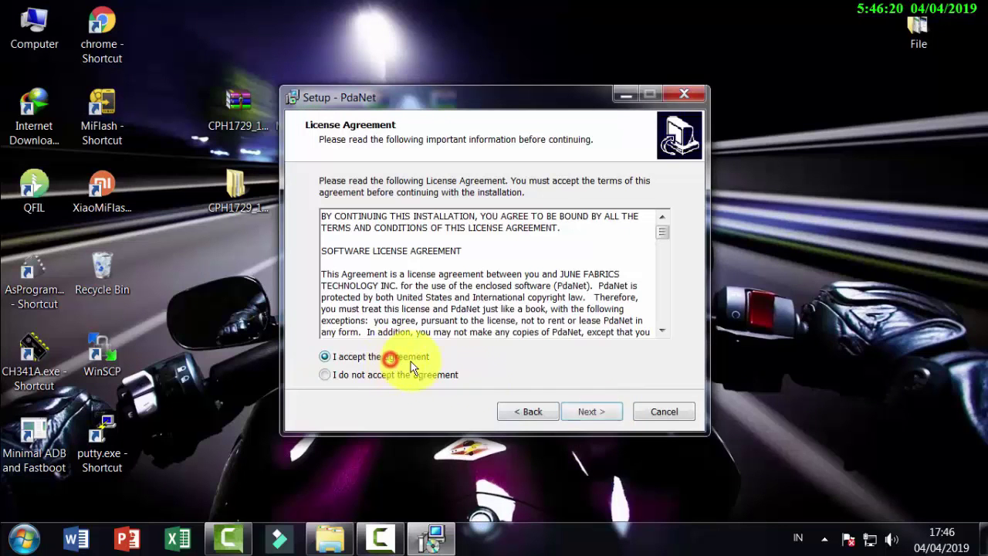
pyautogui.click(590, 413)
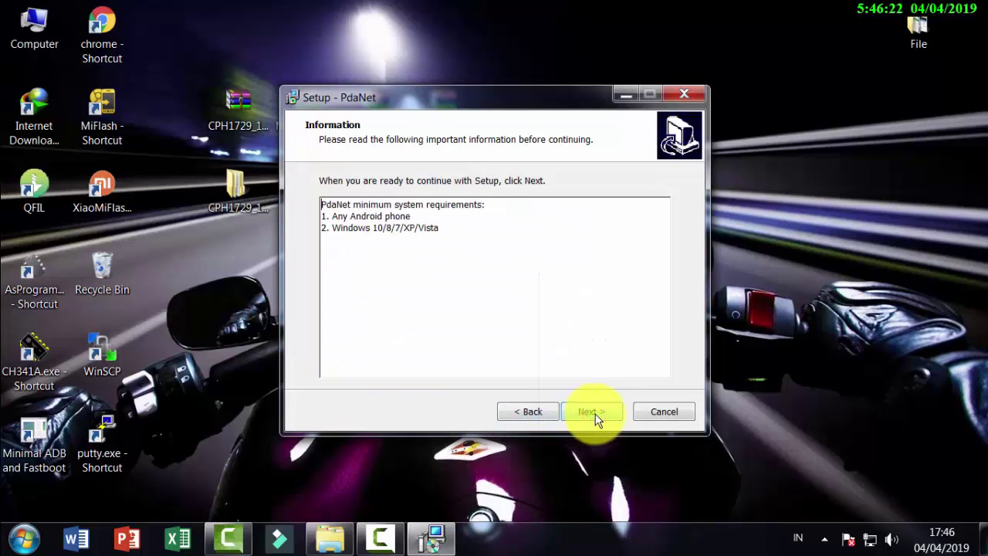
pyautogui.click(596, 415)
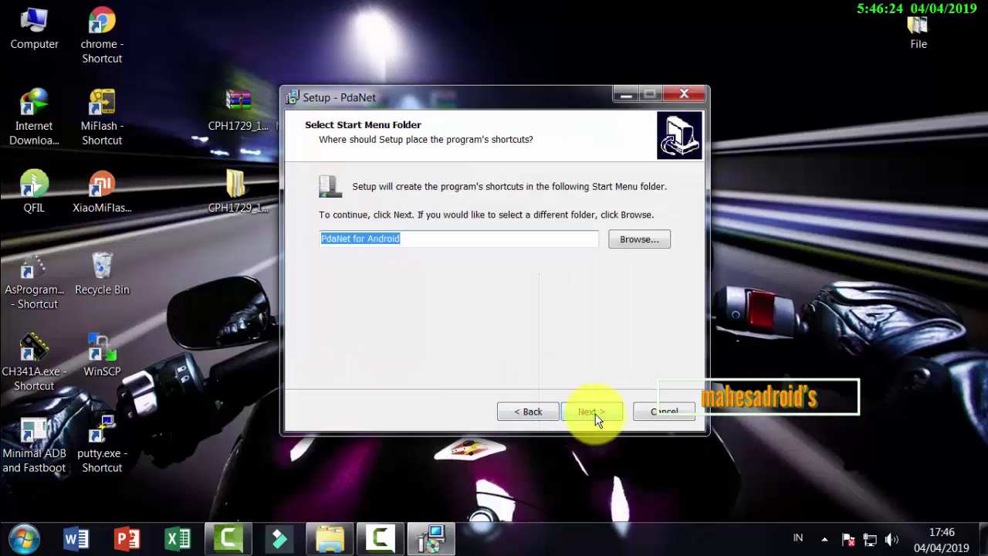
pyautogui.click(595, 414)
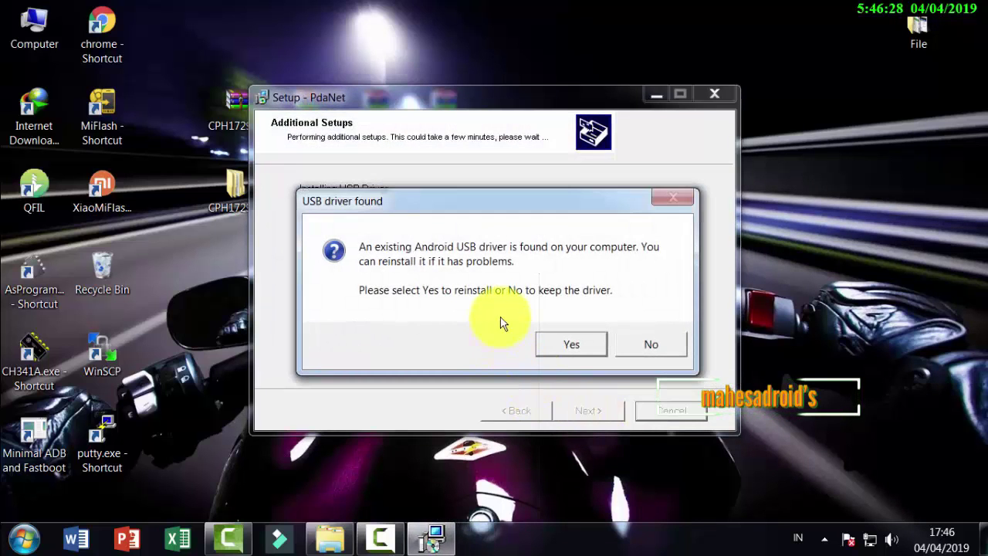
# Reinstall the Android USB driver with phone manufacturer Others, skip the USB connection, and finish the PdaNet setup in USB mode.
pyautogui.click(579, 349)
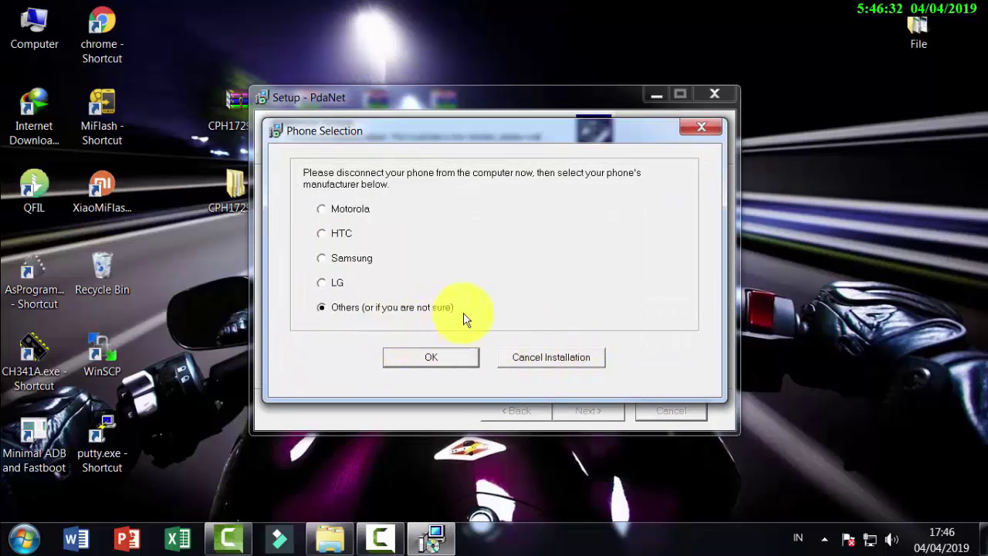
pyautogui.click(448, 358)
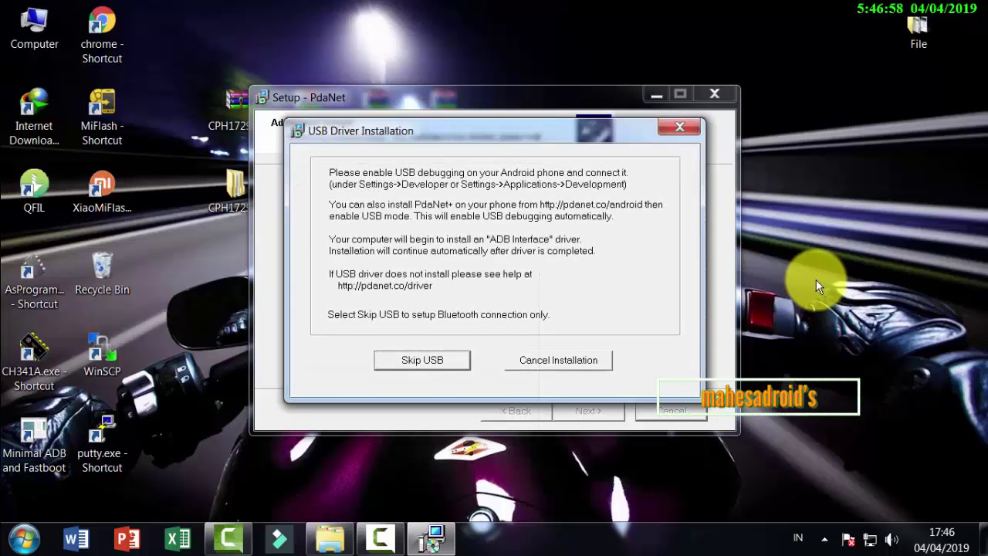
pyautogui.click(423, 361)
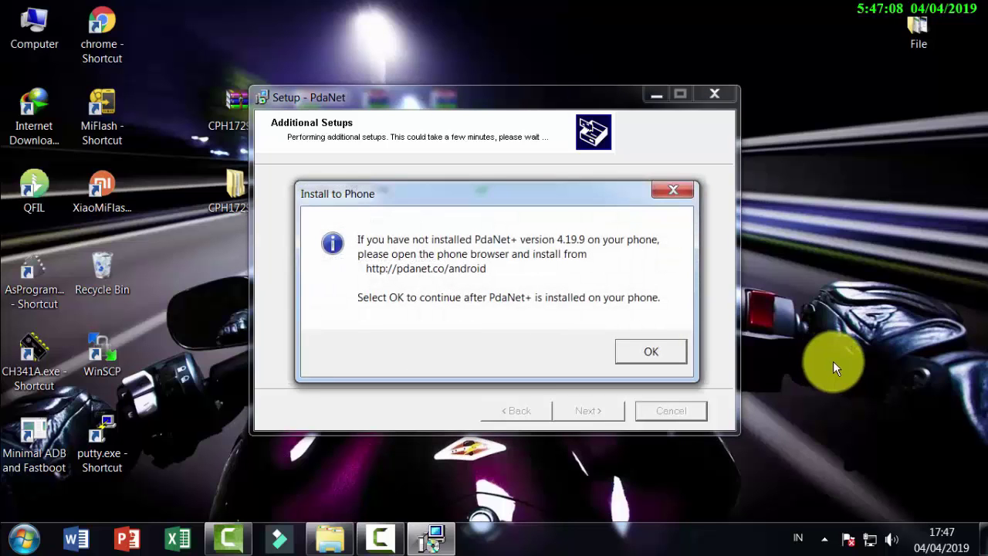
pyautogui.click(646, 351)
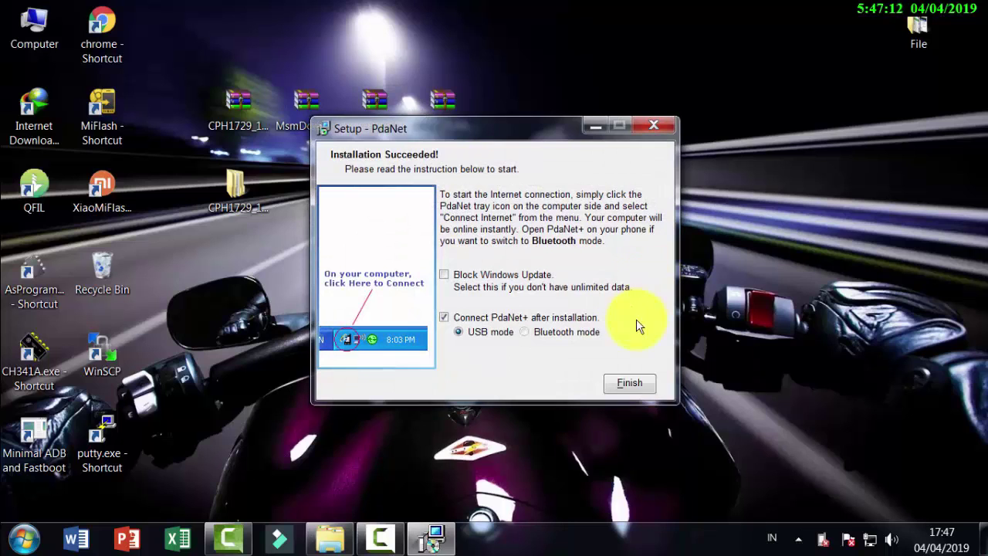
pyautogui.click(616, 385)
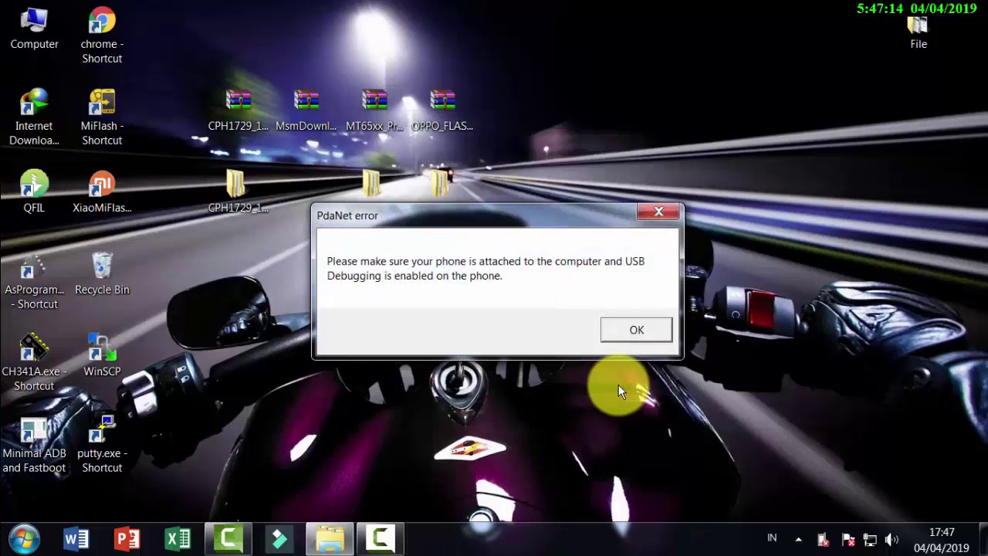
pyautogui.click(639, 331)
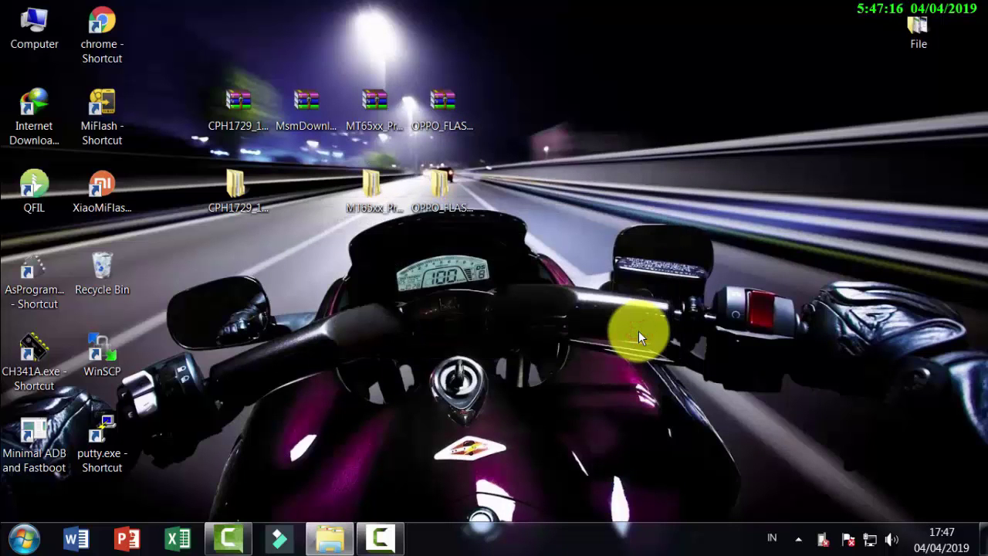
# Launch CodeMeterRuntime.exe from the nested OPPO_FLASH_TOOL_ENABLER folder and close the folder window.
pyautogui.doubleClick(440, 197)
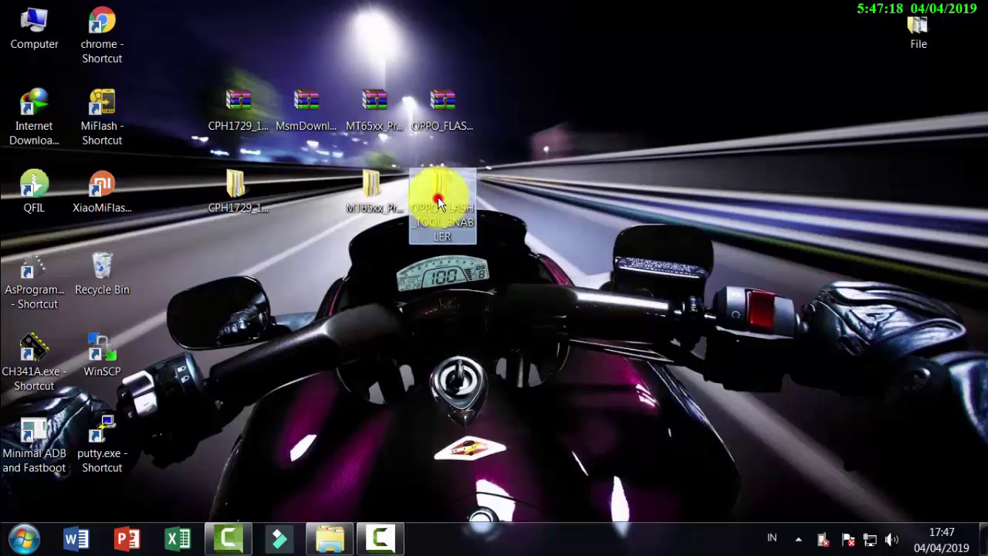
pyautogui.doubleClick(267, 118)
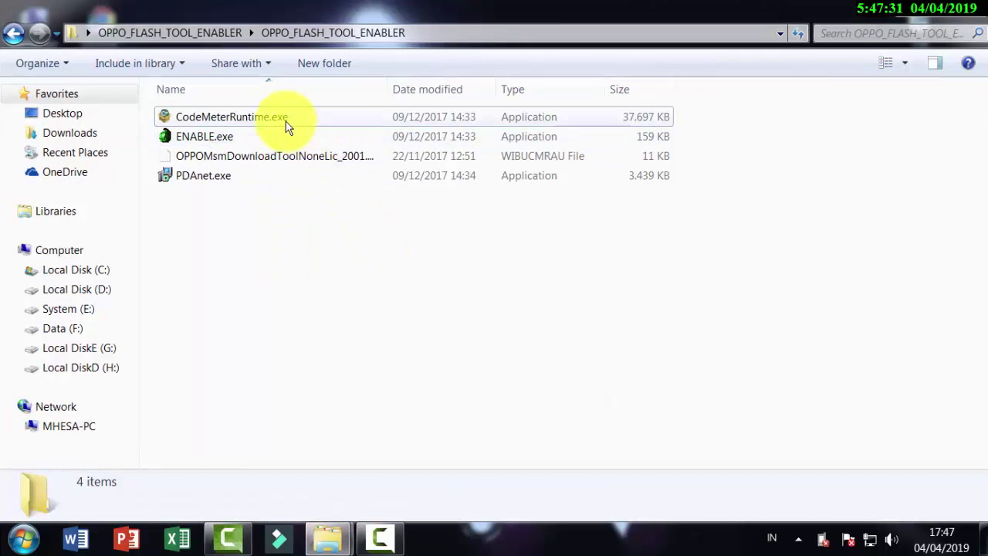
pyautogui.click(322, 119)
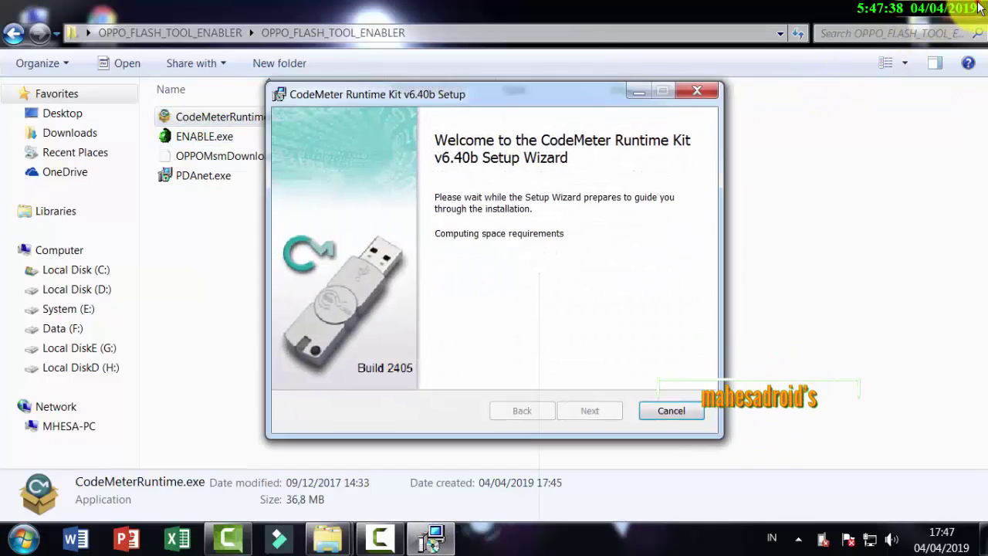
pyautogui.click(932, 15)
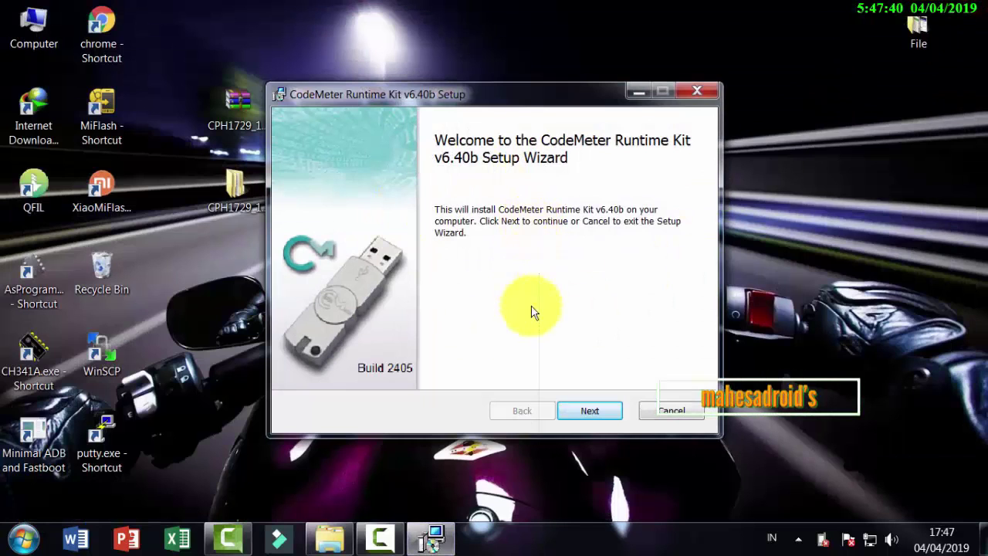
# Install CodeMeter Runtime Kit v6.40b for all users of the machine, accepting the license agreement and keeping the default features.
pyautogui.click(587, 411)
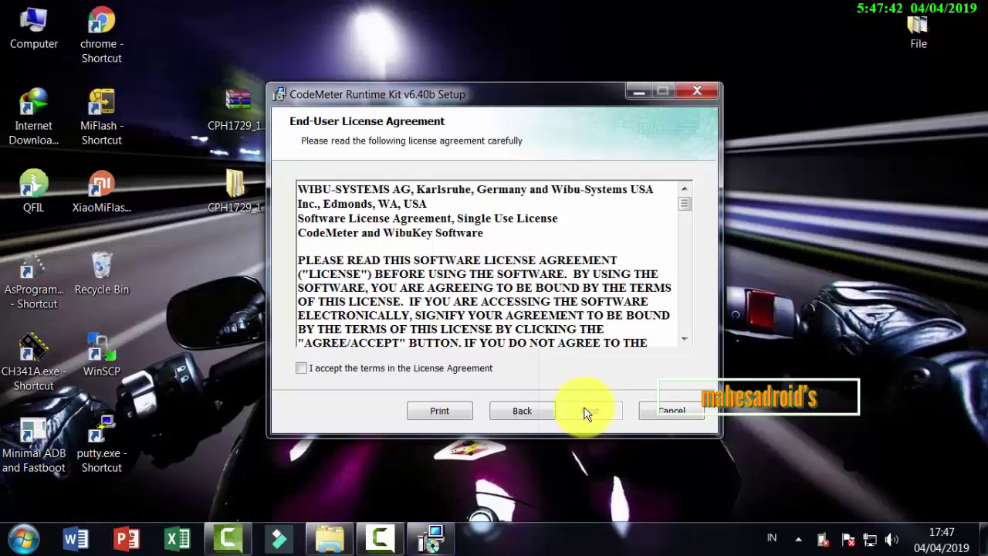
pyautogui.click(361, 371)
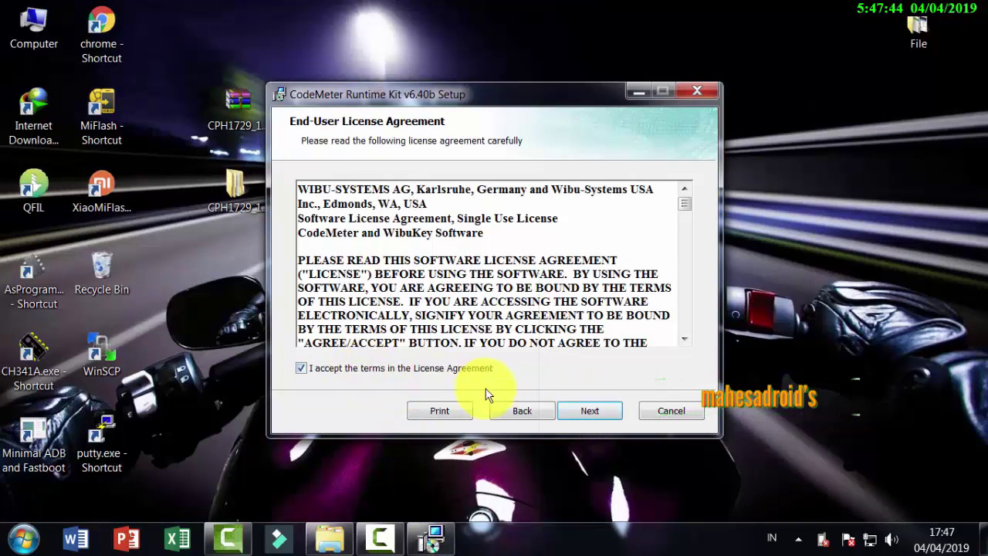
pyautogui.click(590, 416)
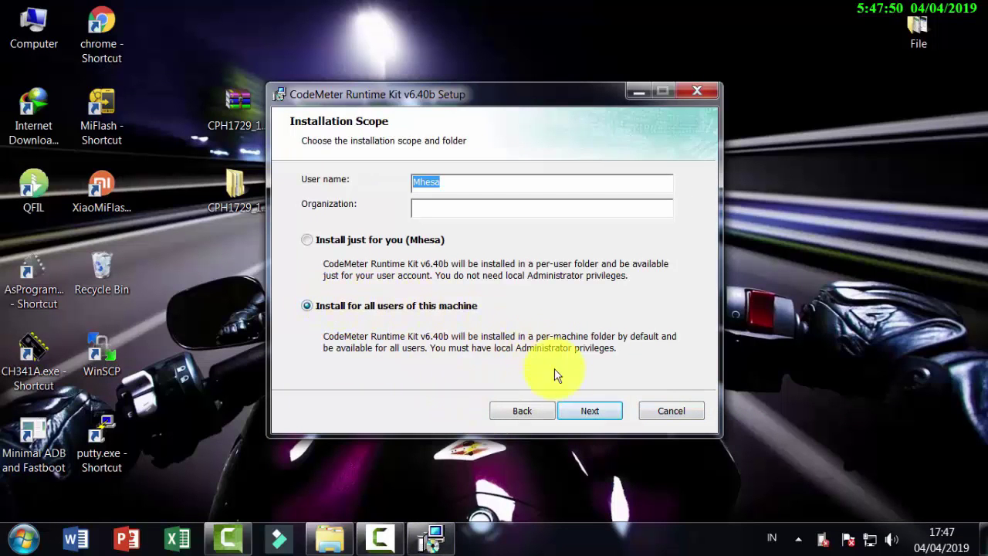
pyautogui.click(585, 409)
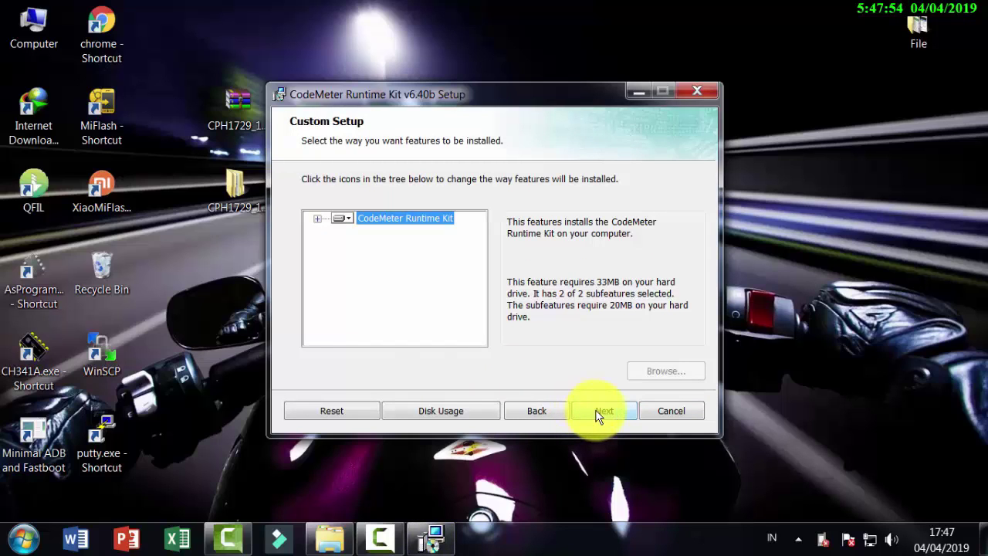
pyautogui.click(595, 411)
pyautogui.click(597, 410)
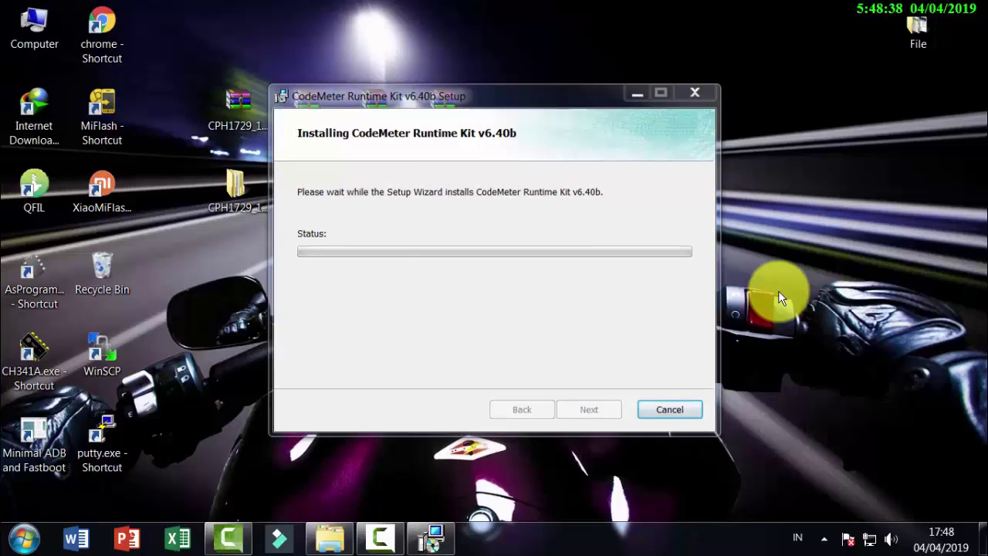
pyautogui.click(589, 410)
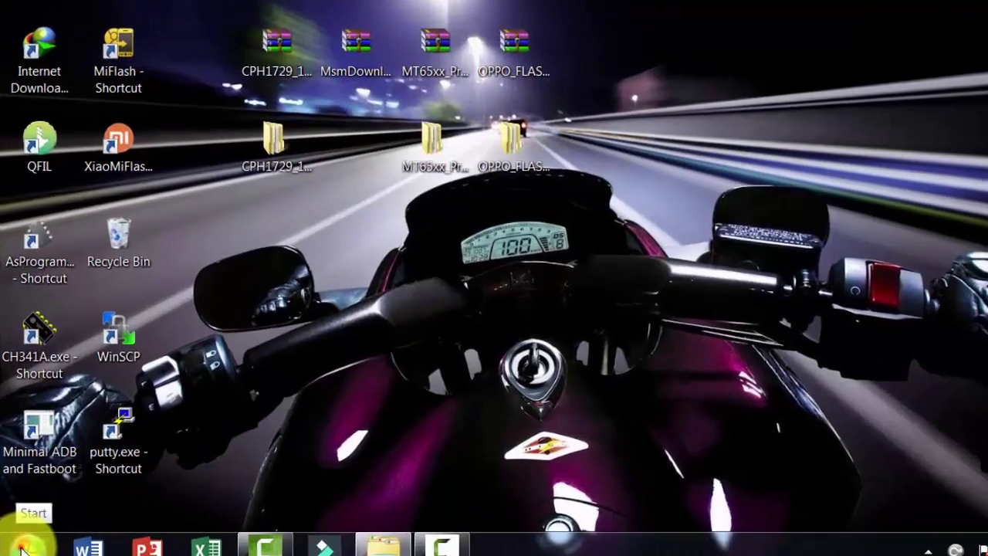
# Launch CodeMeter Control Center from the installed CodeMeter program group.
pyautogui.click(23, 538)
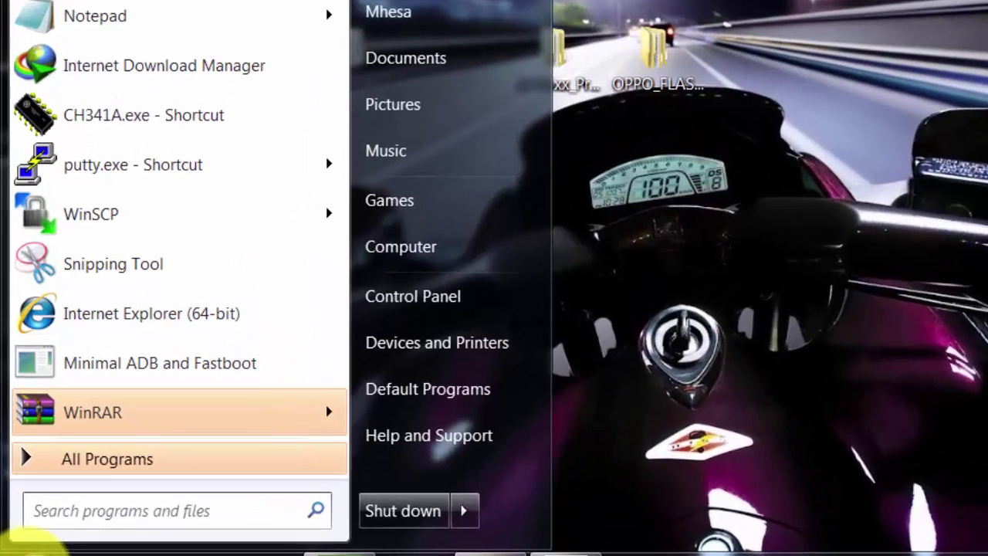
pyautogui.click(26, 462)
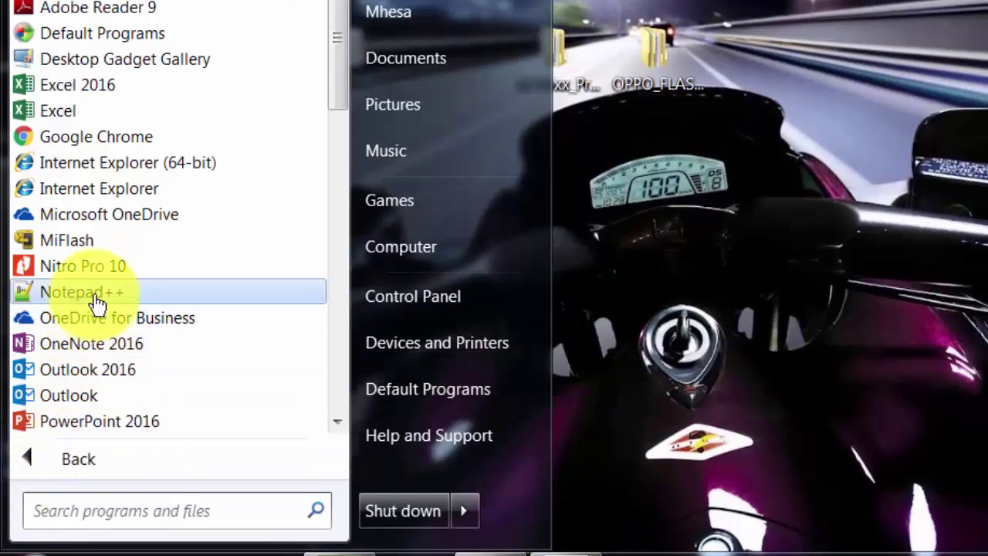
pyautogui.scroll(-4, 97, 301)
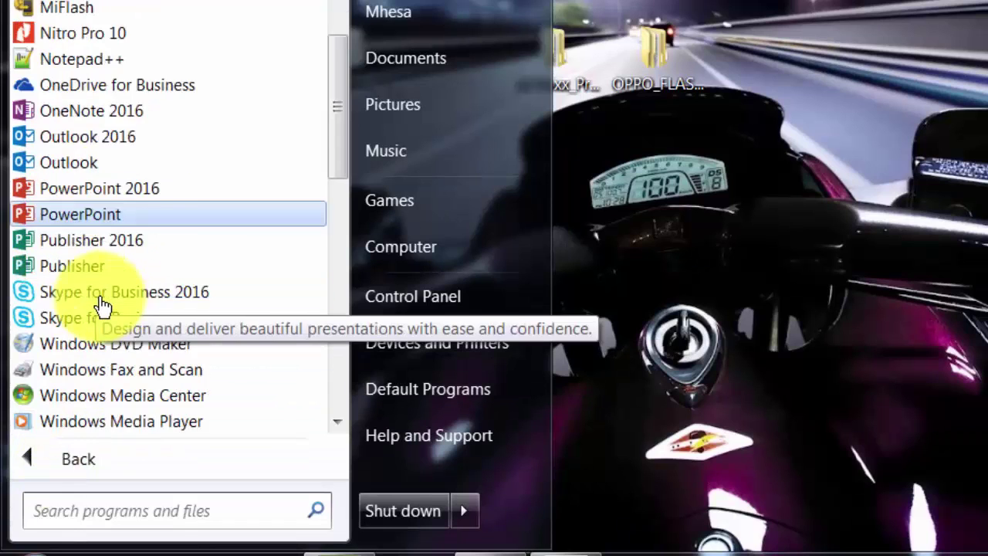
pyautogui.scroll(-1, 105, 305)
pyautogui.scroll(-3, 140, 338)
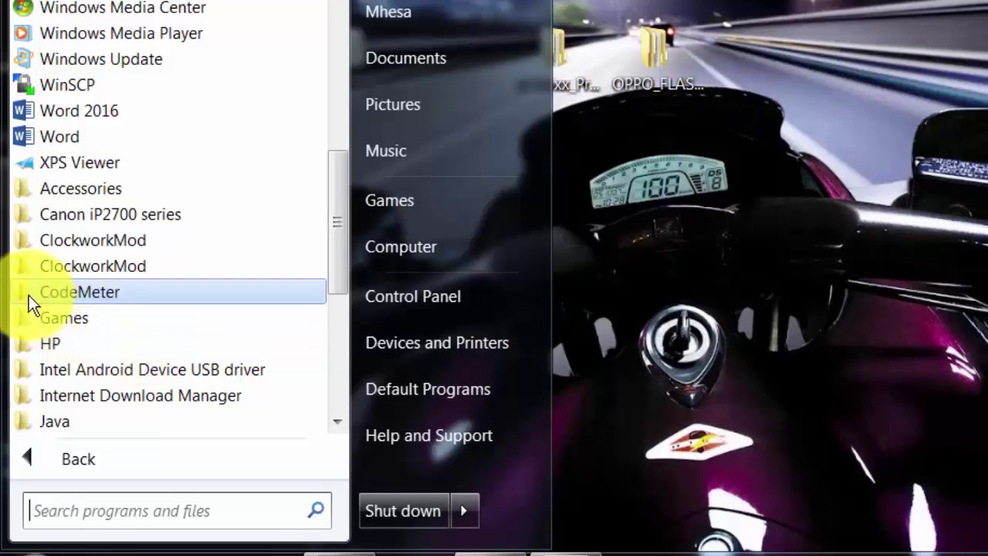
pyautogui.click(78, 298)
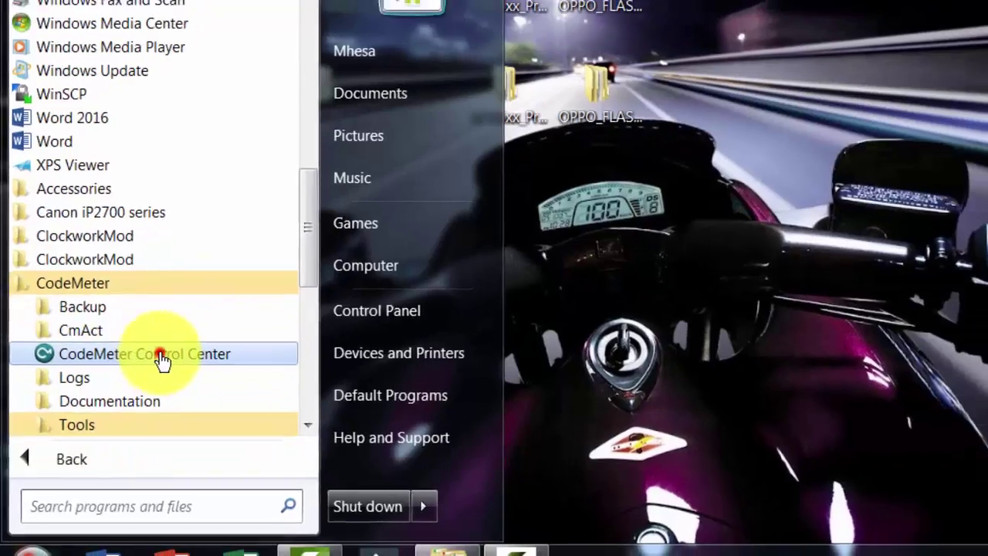
pyautogui.click(178, 352)
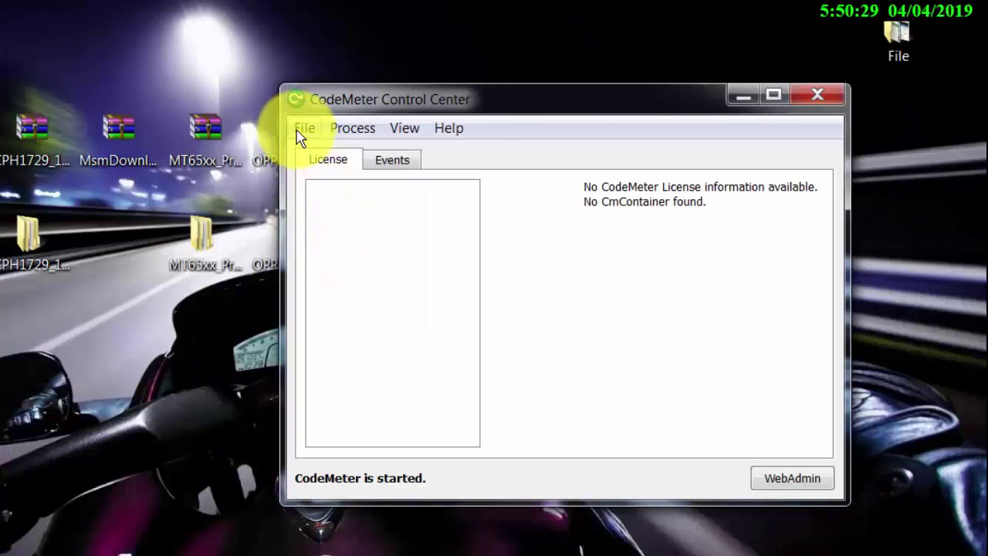
# Import the license file OPPOMsmDownloadToolNoneLic_2001.WibuCmRaU from the nested OPPO_FLASH_TOOL_ENABLER folder on the desktop into CodeMeter.
pyautogui.click(302, 129)
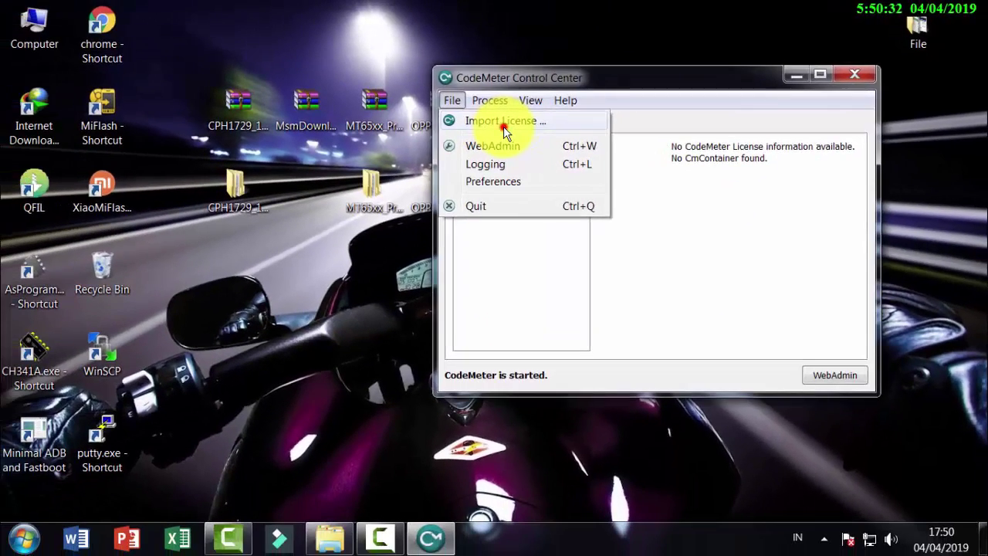
pyautogui.click(478, 130)
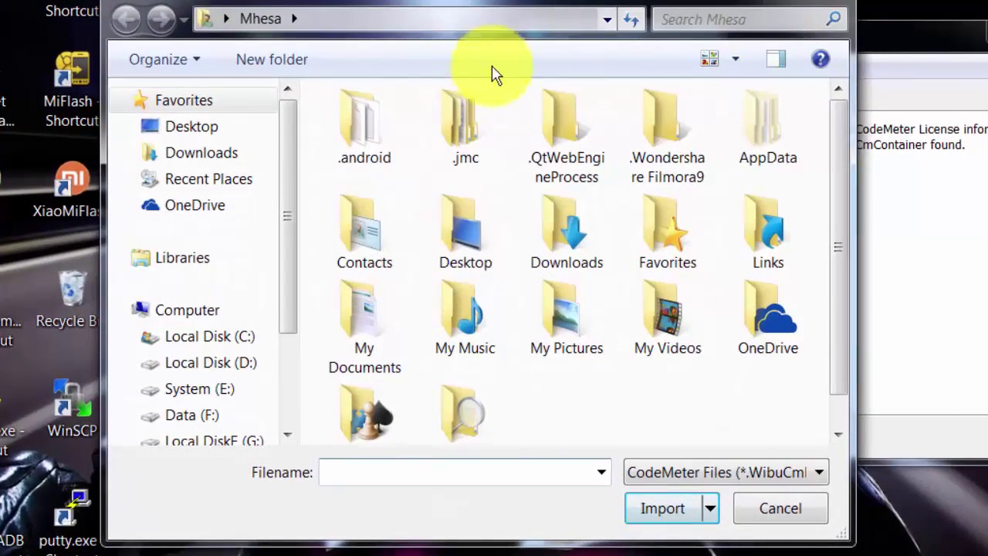
pyautogui.doubleClick(477, 254)
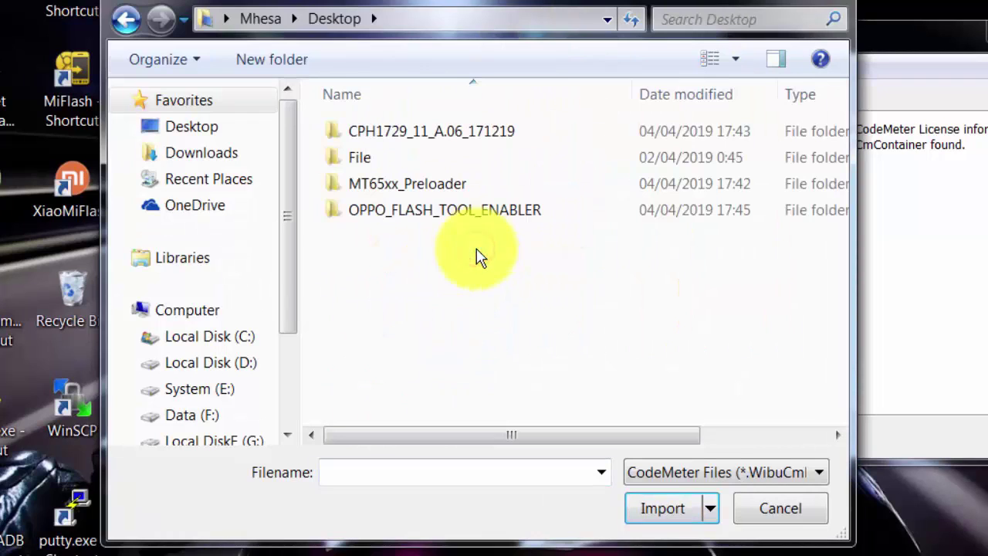
pyautogui.doubleClick(436, 220)
pyautogui.click(422, 137)
pyautogui.doubleClick(422, 137)
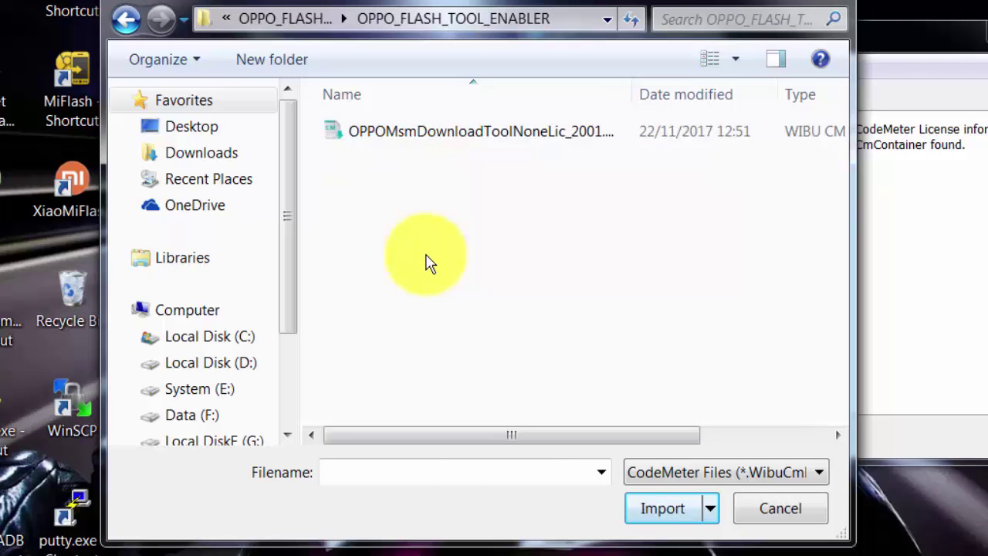
pyautogui.click(419, 137)
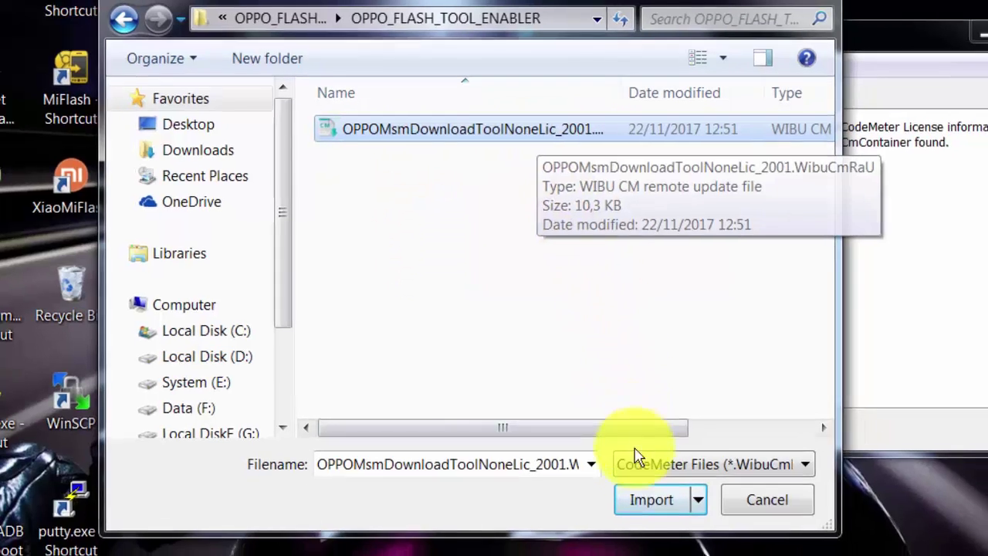
pyautogui.click(661, 509)
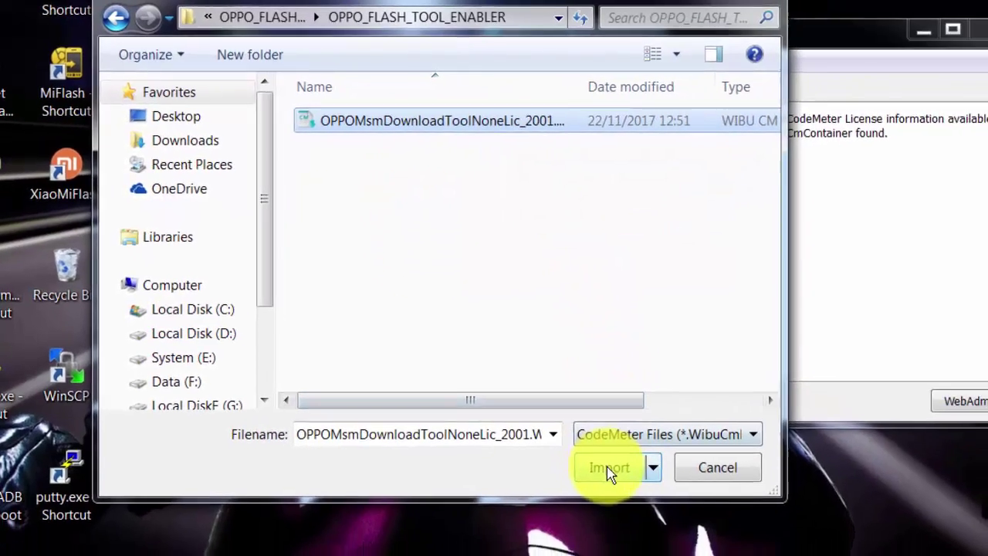
pyautogui.click(610, 469)
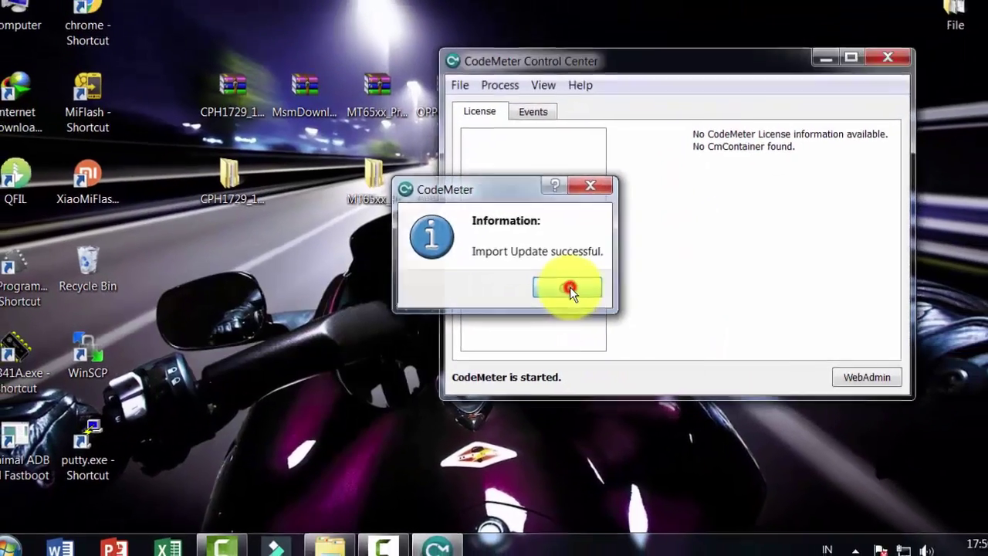
pyautogui.click(586, 284)
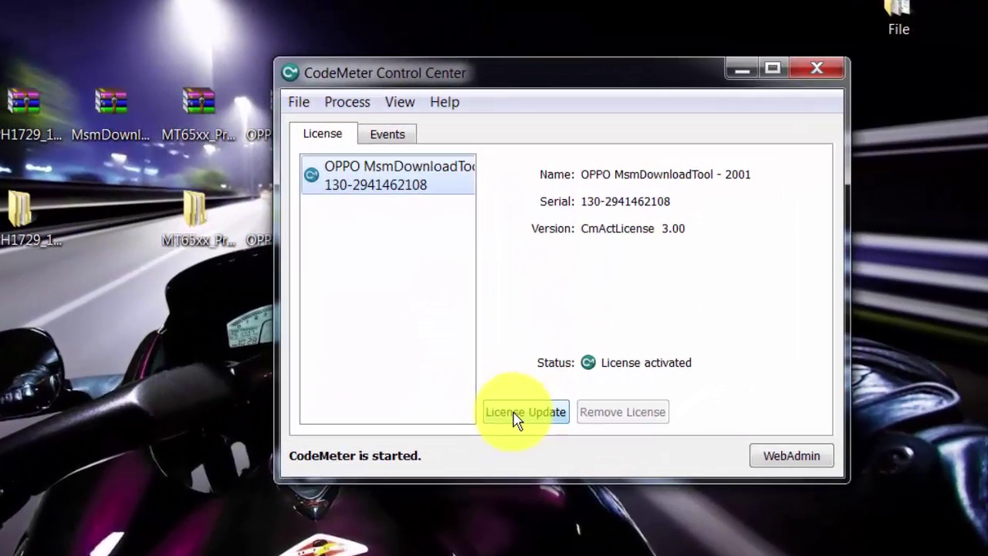
# Create a license request file for the OPPO MsmDownloadTool license with the default file name, and minimize CodeMeter Control Center.
pyautogui.click(516, 415)
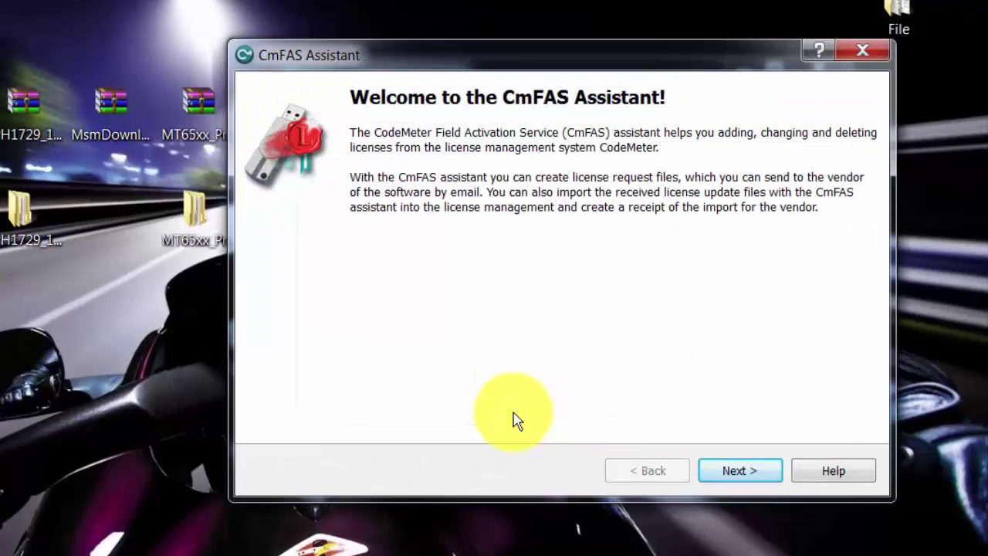
pyautogui.click(737, 472)
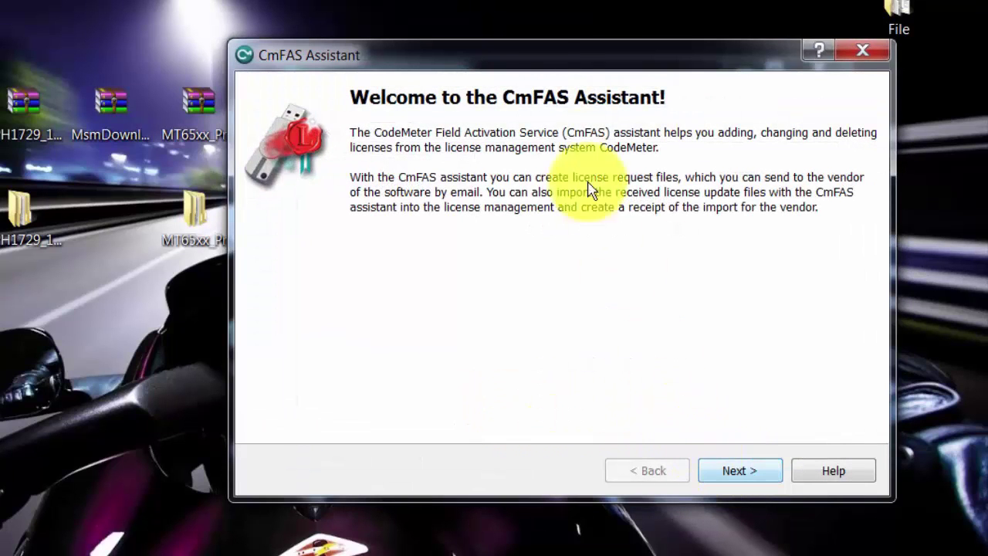
pyautogui.moveTo(542, 70); pyautogui.dragTo(207, 37)
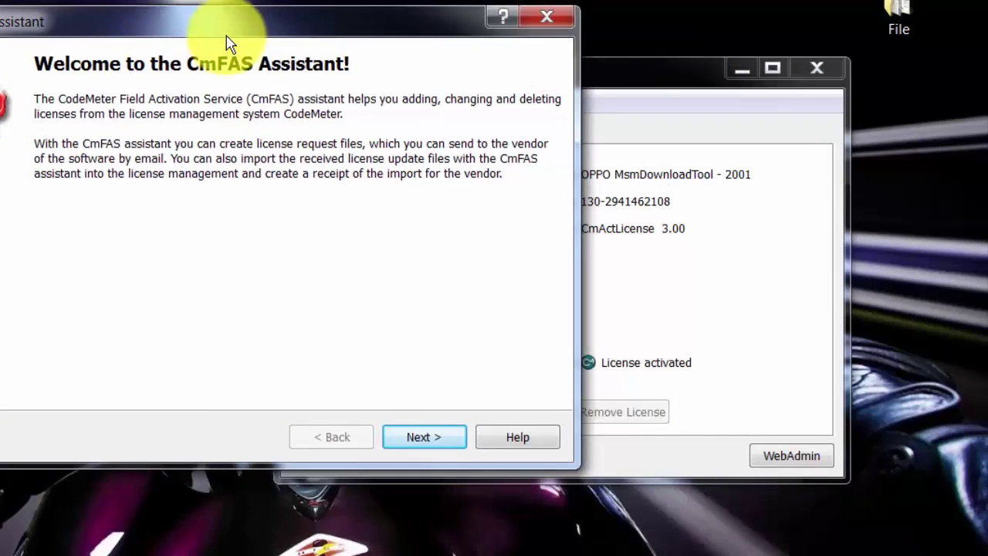
pyautogui.click(424, 436)
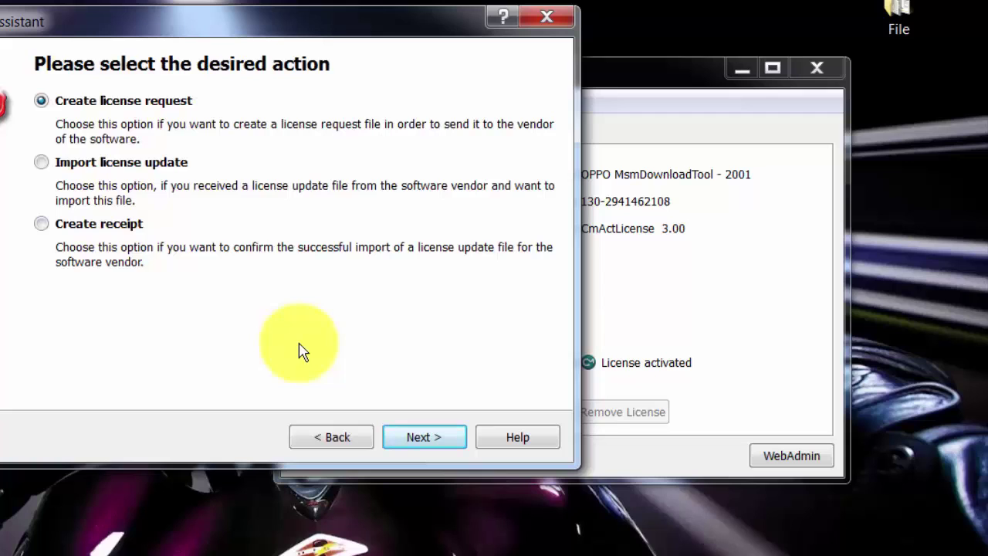
pyautogui.click(426, 442)
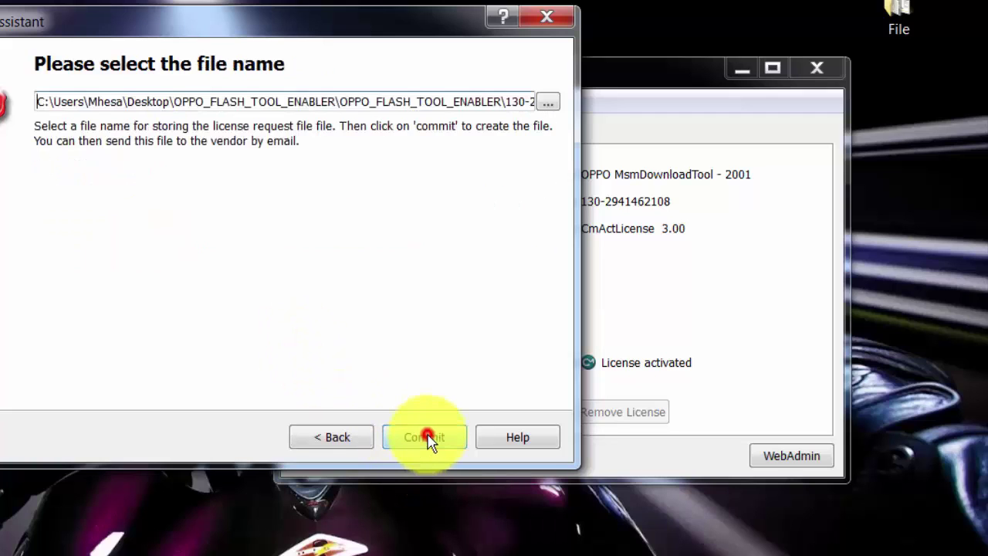
pyautogui.click(427, 439)
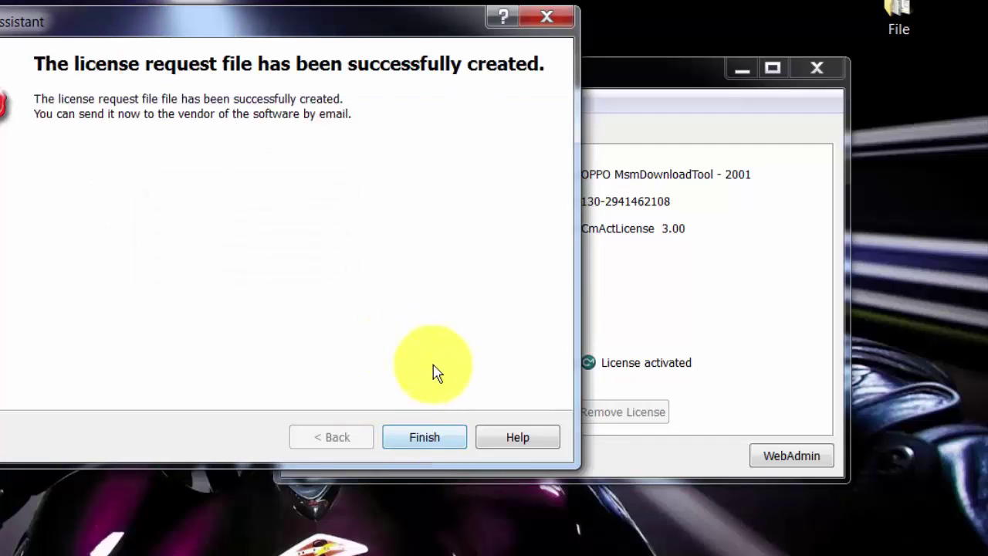
pyautogui.click(426, 441)
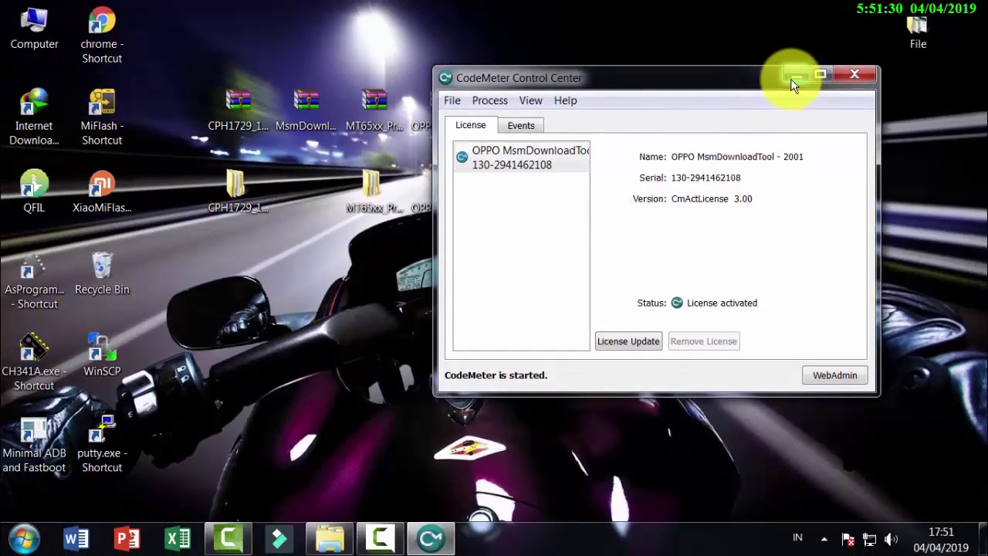
pyautogui.click(793, 77)
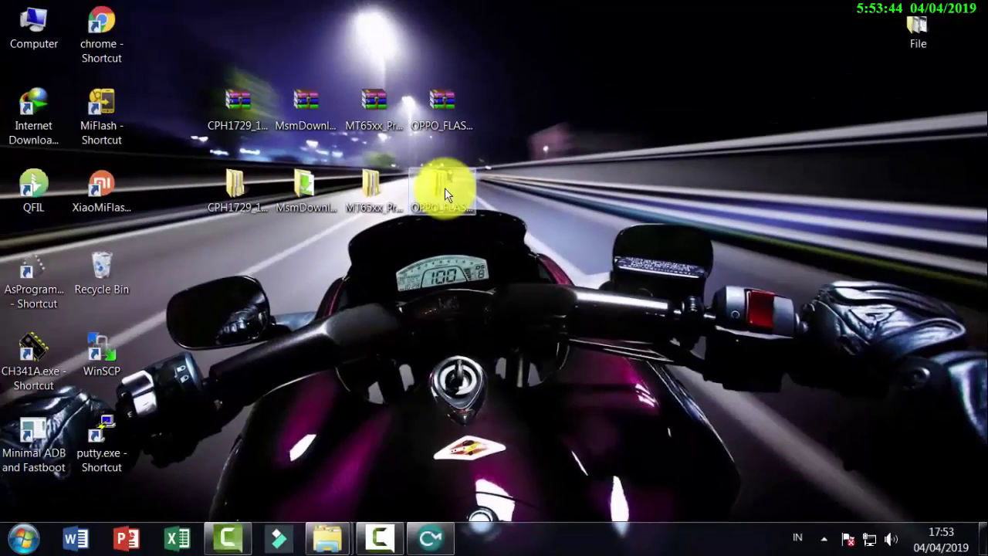
# Run ENABLE.exe from the nested OPPO_FLASH_TOOL_ENABLER folder, clear the folder window away and move the enabler window aside.
pyautogui.doubleClick(445, 188)
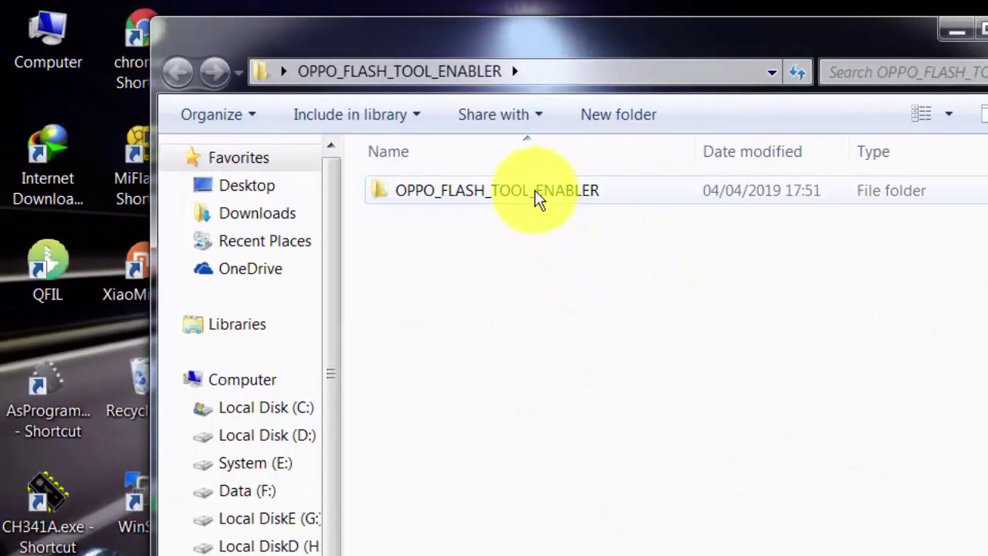
pyautogui.doubleClick(538, 195)
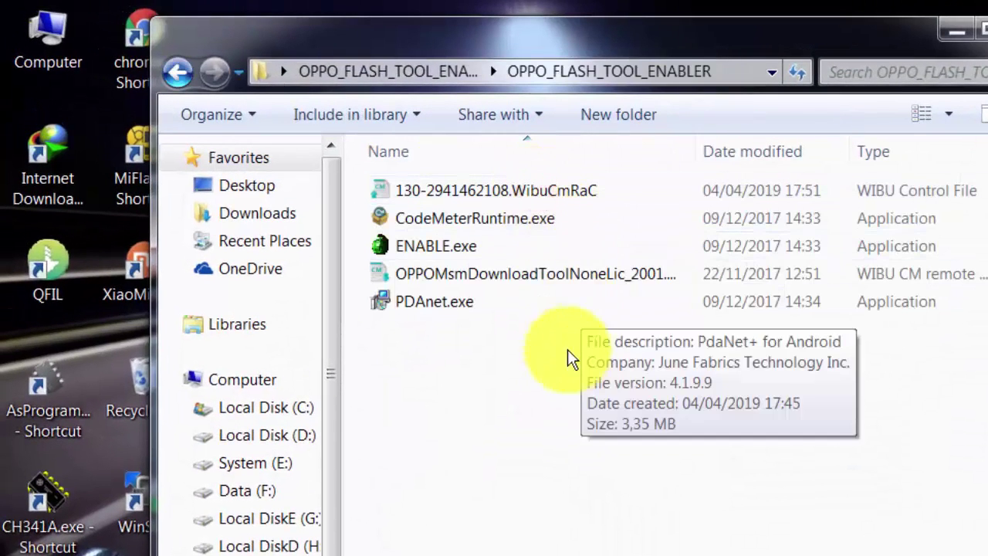
pyautogui.click(441, 247)
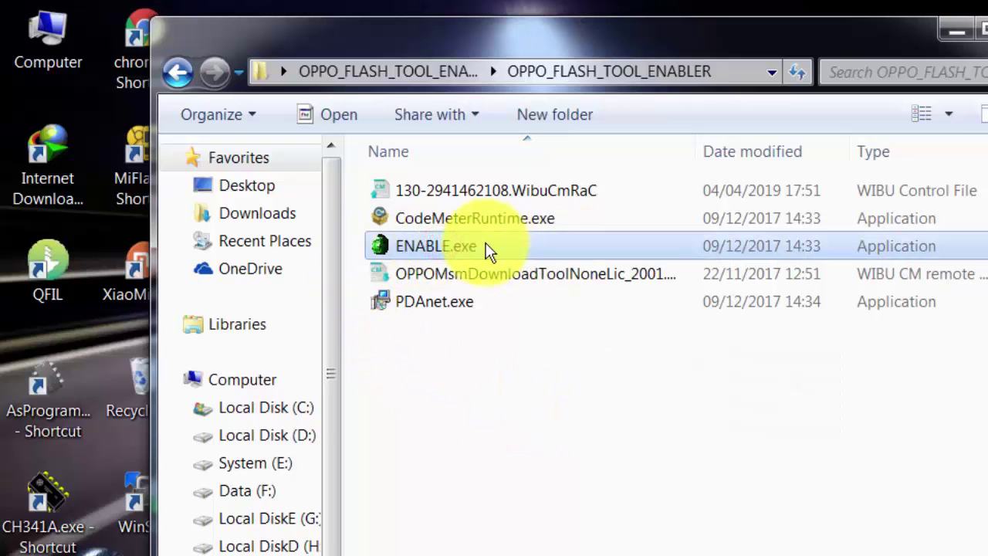
pyautogui.doubleClick(486, 245)
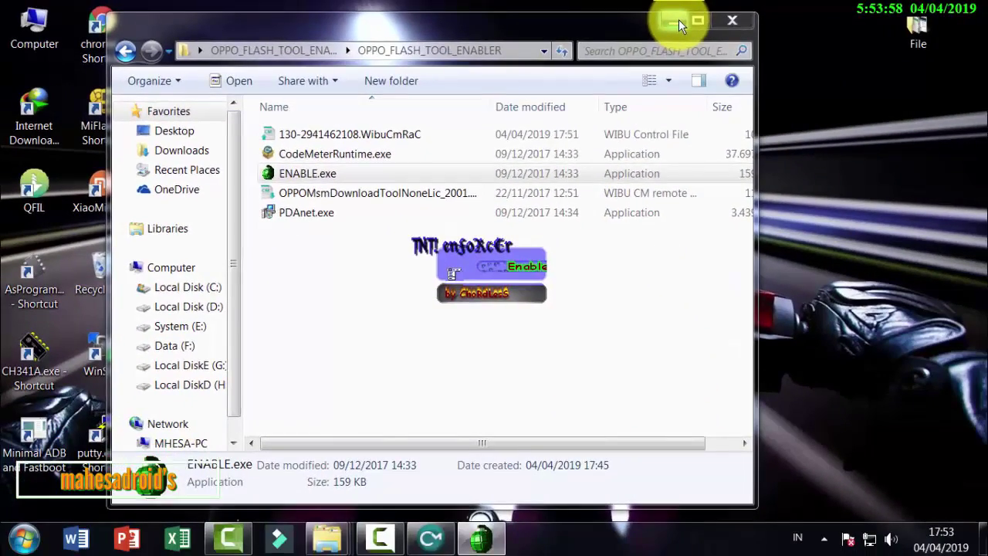
pyautogui.click(712, 21)
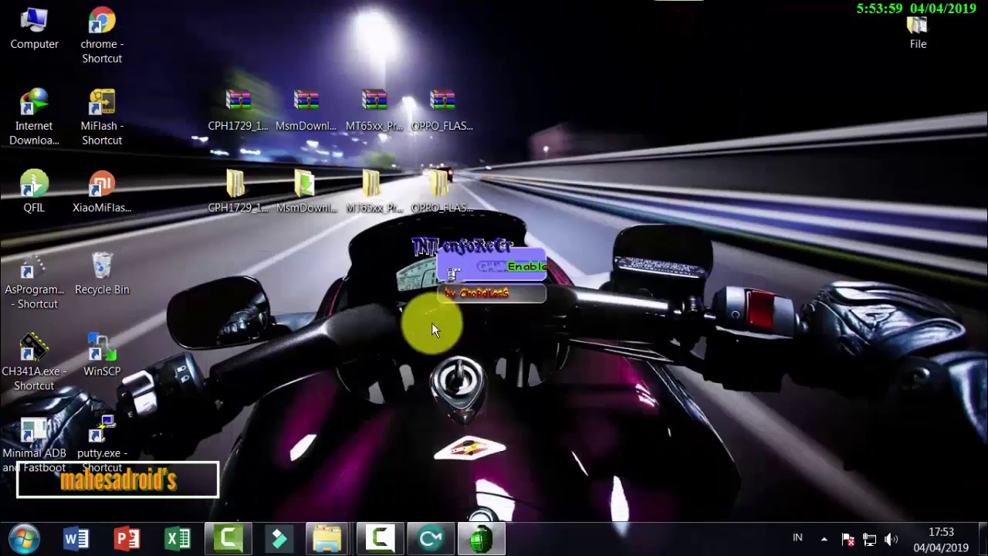
pyautogui.moveTo(465, 265); pyautogui.dragTo(784, 69)
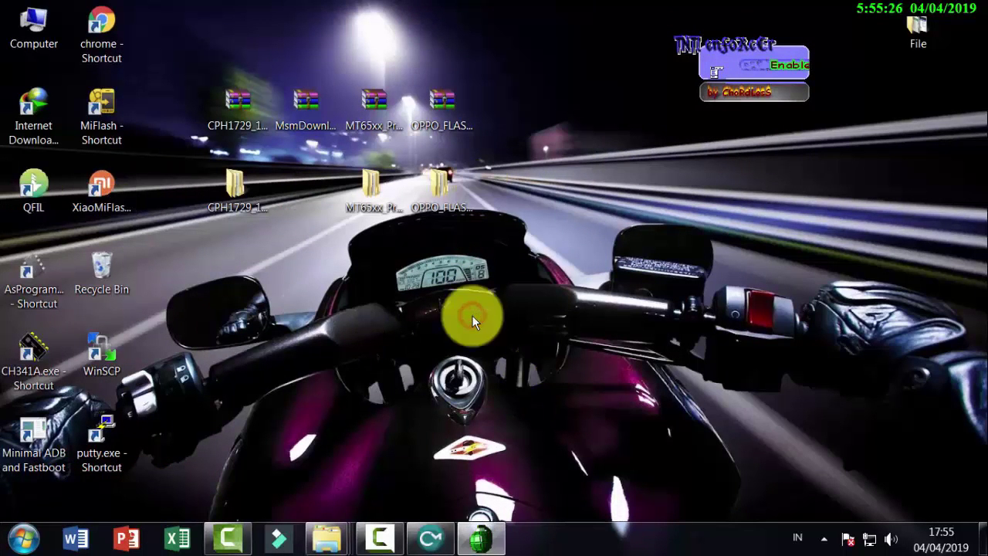
# Launch DownloadTool.exe from the nested CPH1729_11_A.06_171219 firmware folder and reposition its window so all ports are visible.
pyautogui.doubleClick(243, 196)
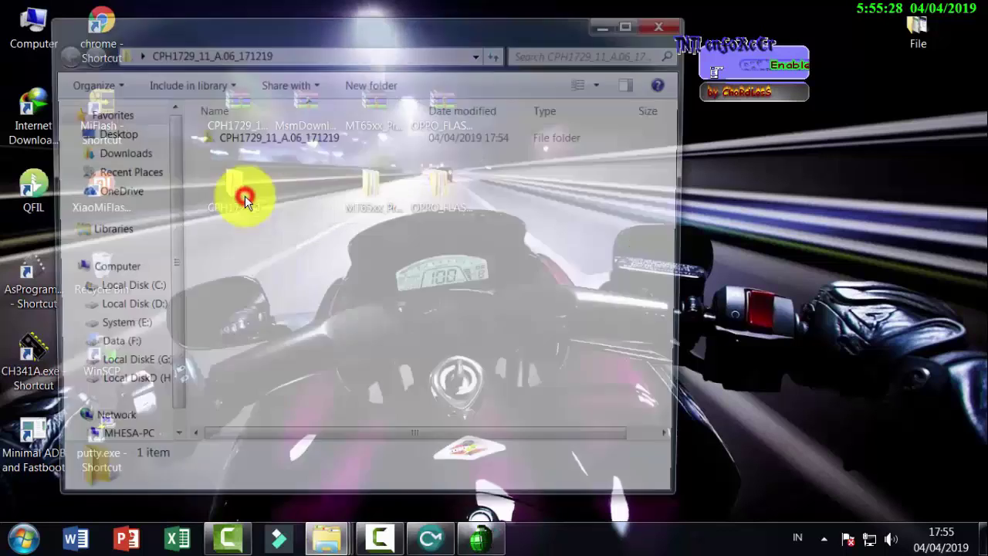
pyautogui.doubleClick(253, 146)
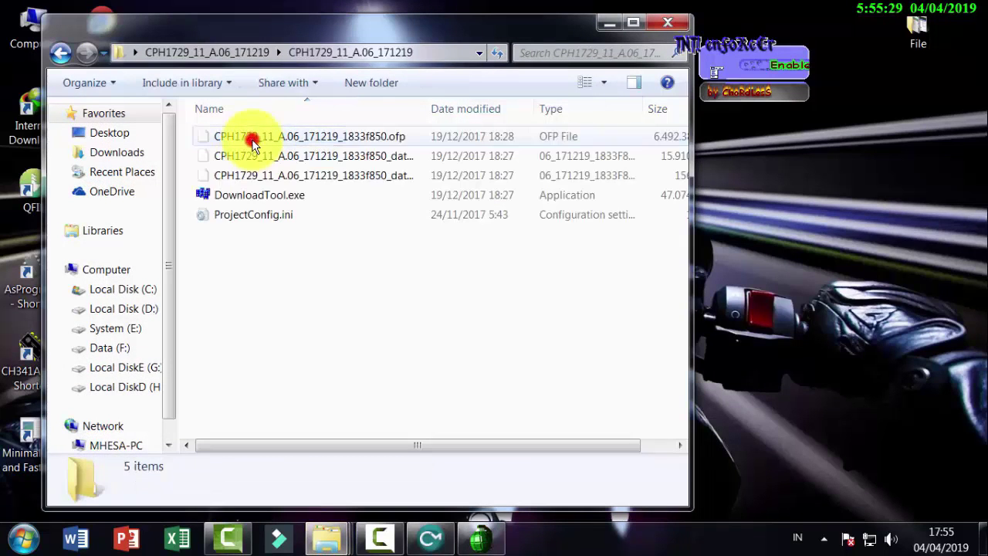
pyautogui.doubleClick(244, 195)
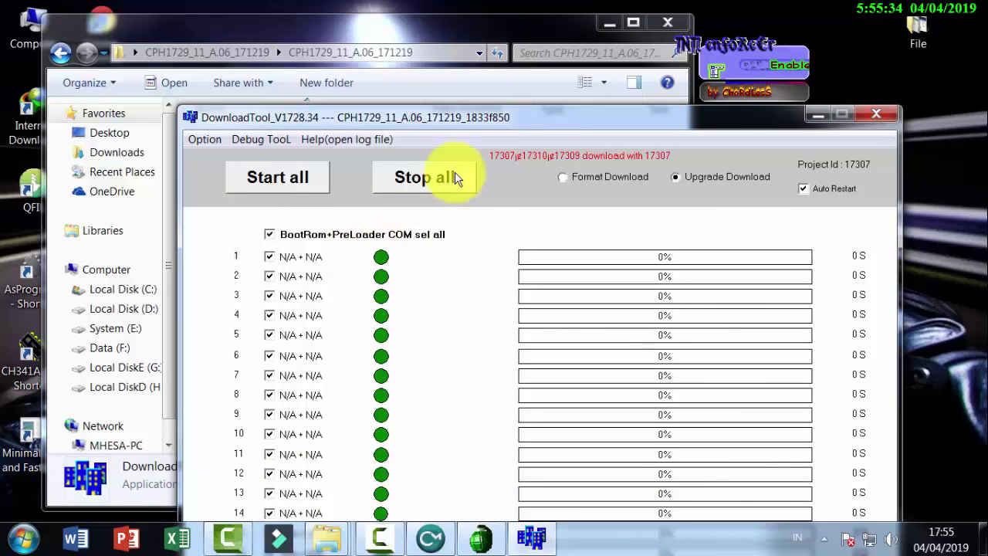
pyautogui.moveTo(471, 116); pyautogui.dragTo(358, 29)
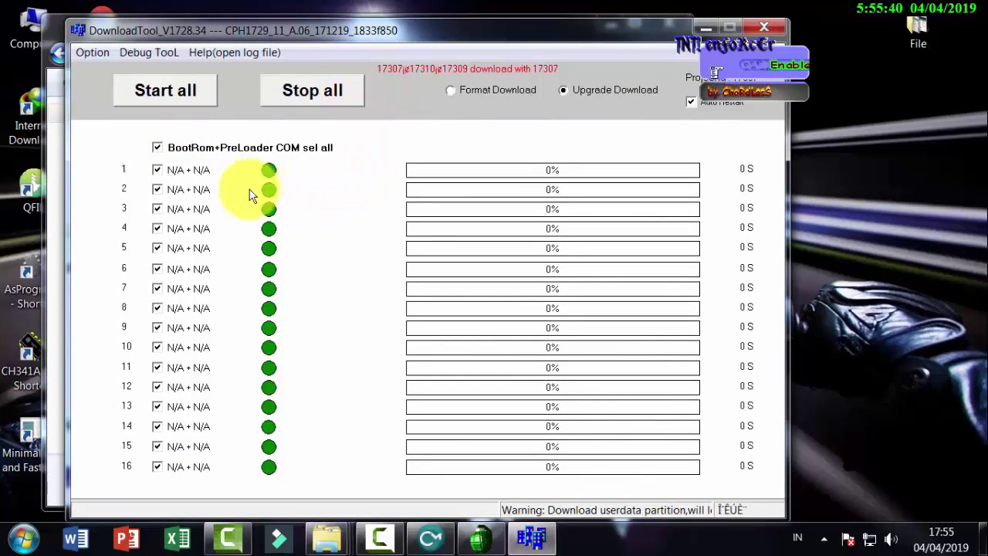
# Try to start the download on all ports in Upgrade Download mode.
pyautogui.click(166, 91)
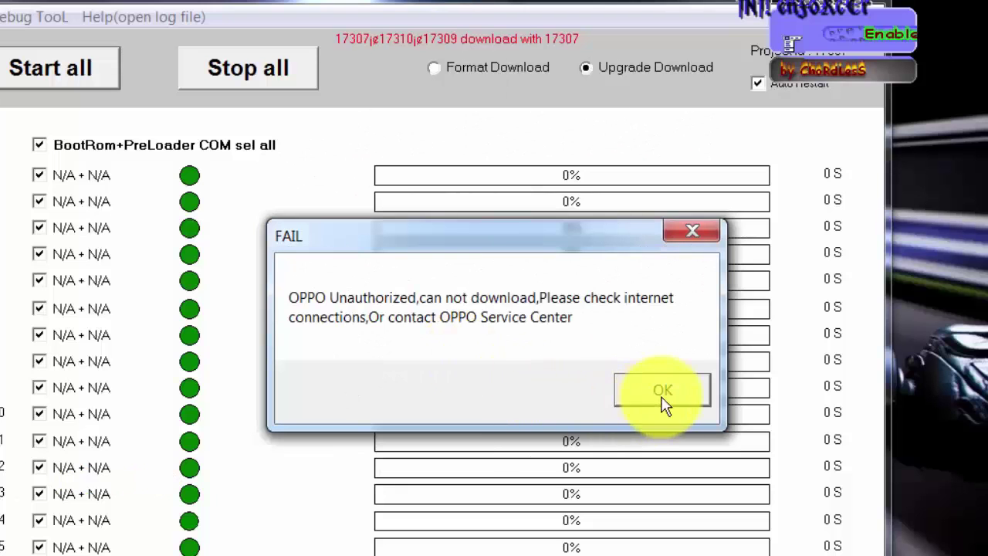
pyautogui.click(663, 392)
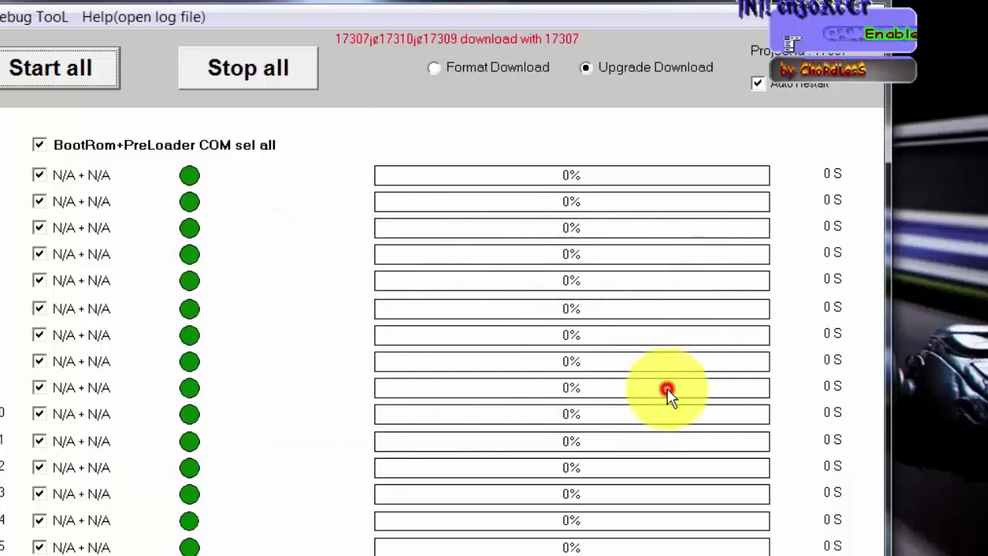
pyautogui.click(724, 404)
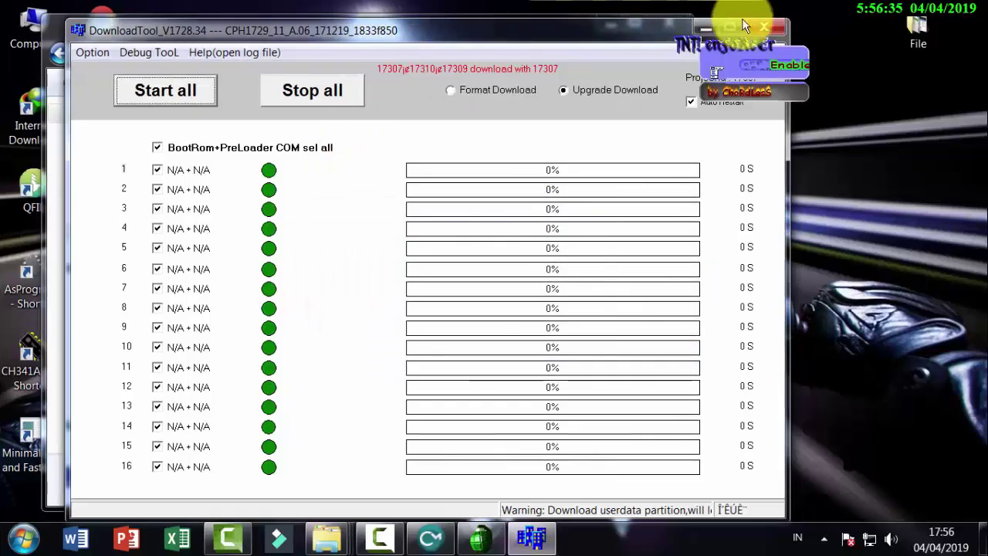
# Exit DownloadTool and close the CPH1729_11_A.06_171219 folder window.
pyautogui.click(764, 28)
pyautogui.click(470, 323)
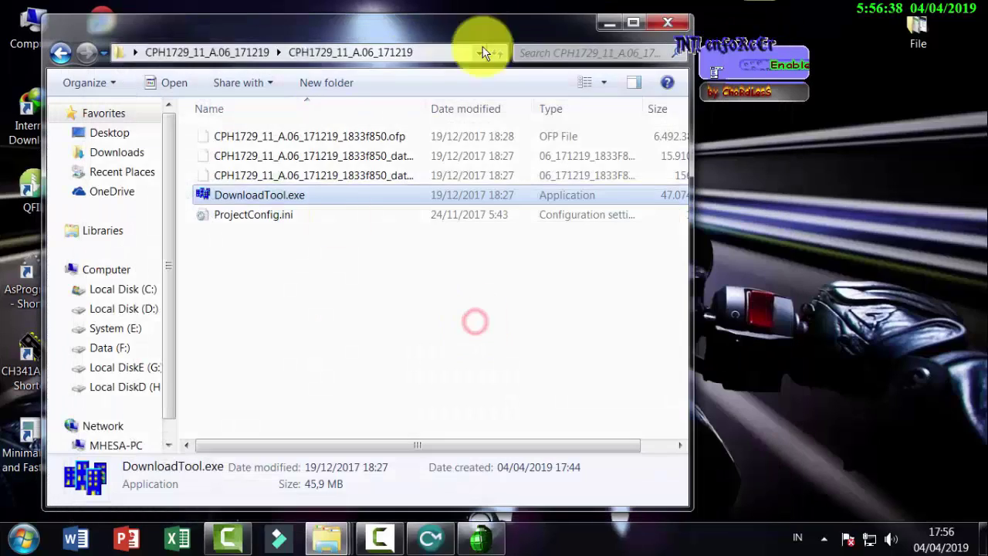
pyautogui.click(667, 21)
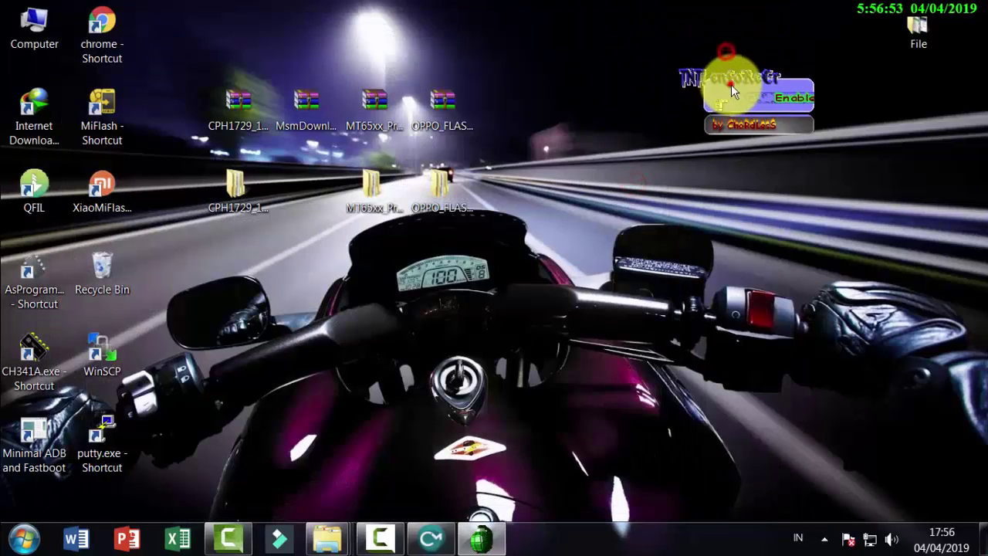
# End the ENABLE.exe process in Windows Task Manager and close Task Manager.
pyautogui.moveTo(731, 84); pyautogui.dragTo(602, 99)
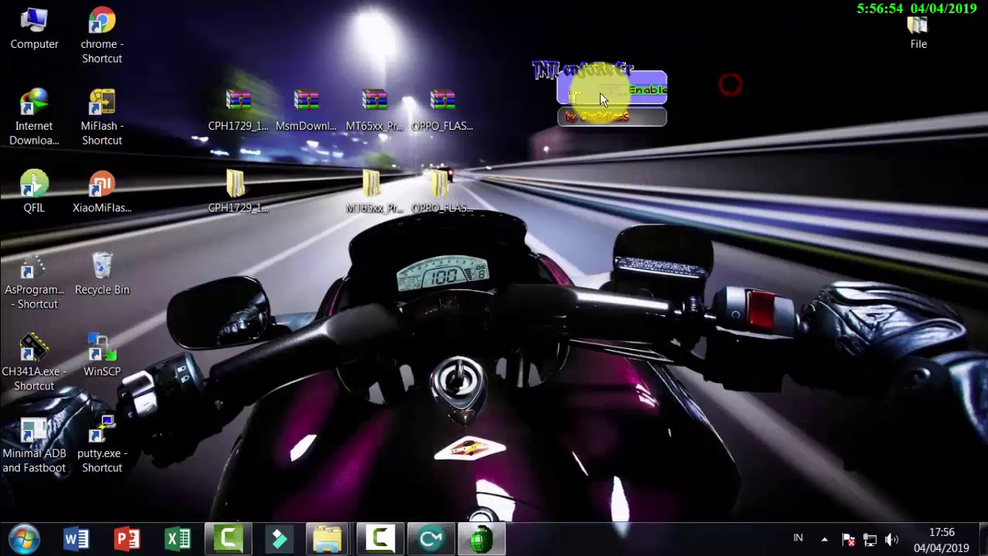
pyautogui.rightClick(591, 535)
pyautogui.click(624, 430)
pyautogui.click(76, 146)
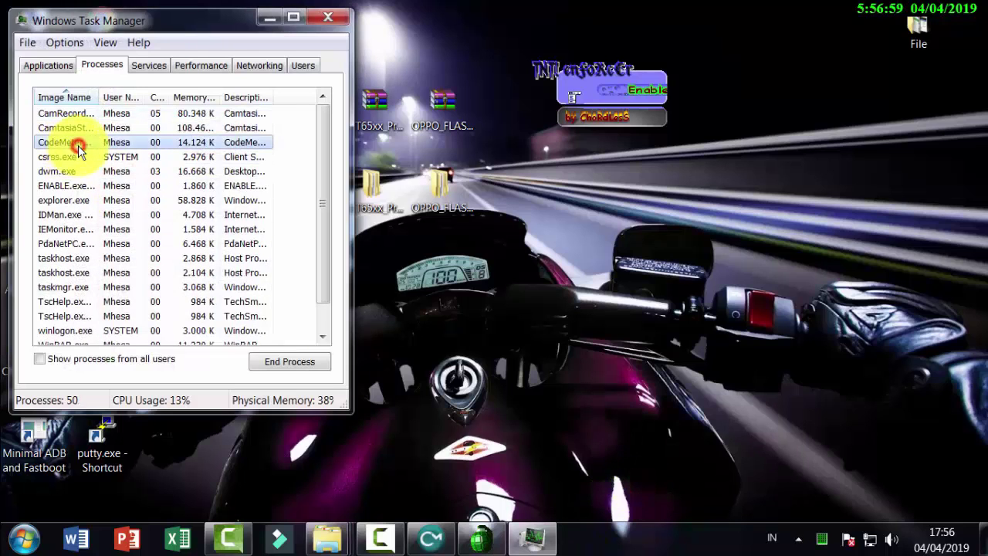
pyautogui.click(74, 187)
pyautogui.click(289, 361)
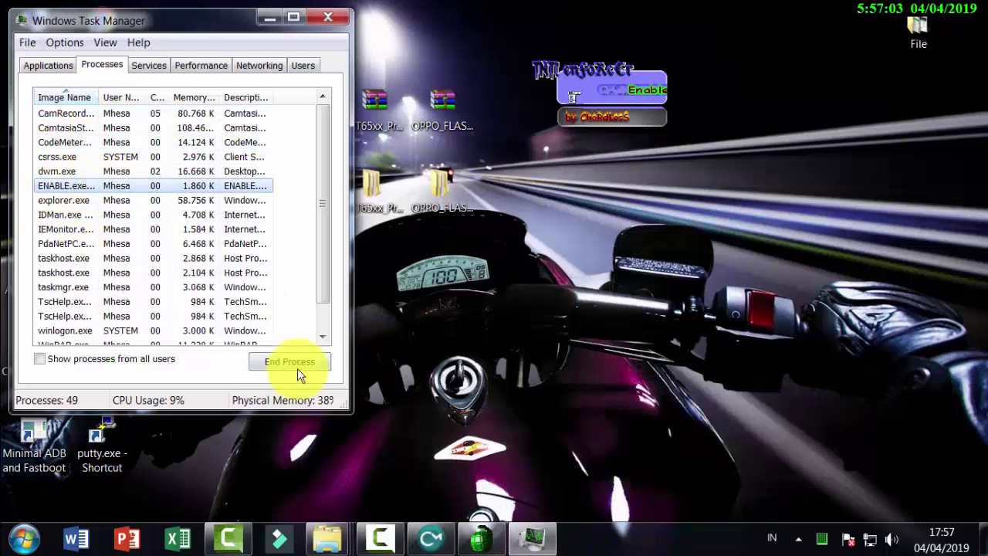
pyautogui.click(537, 297)
pyautogui.click(328, 17)
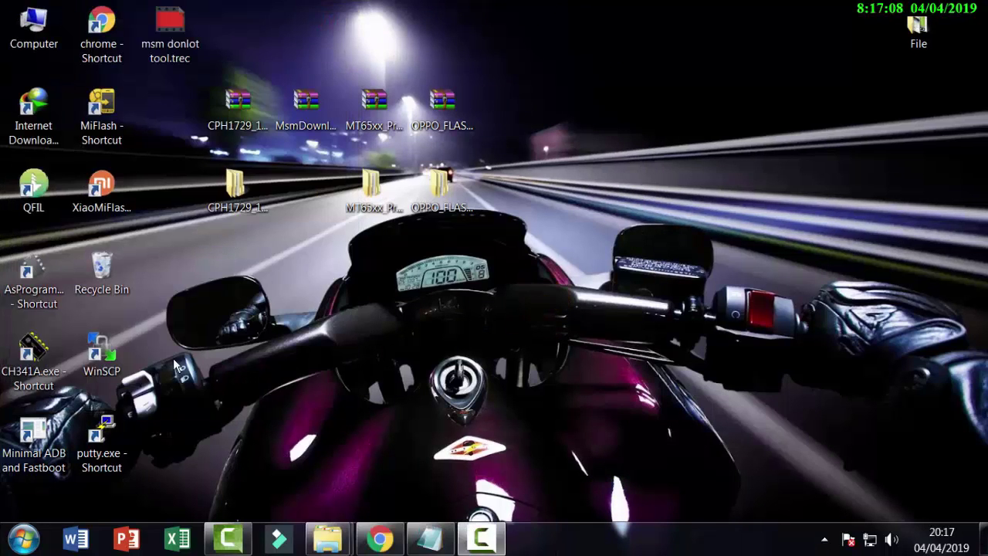
# Turn off Windows Firewall for both the home or work and the public network locations, and close Control Panel.
pyautogui.click(24, 539)
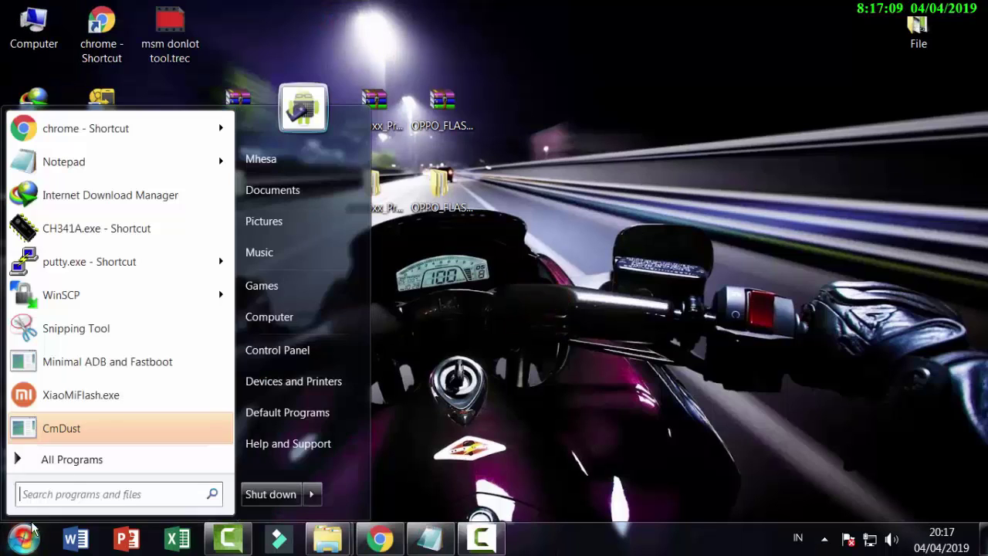
pyautogui.click(293, 351)
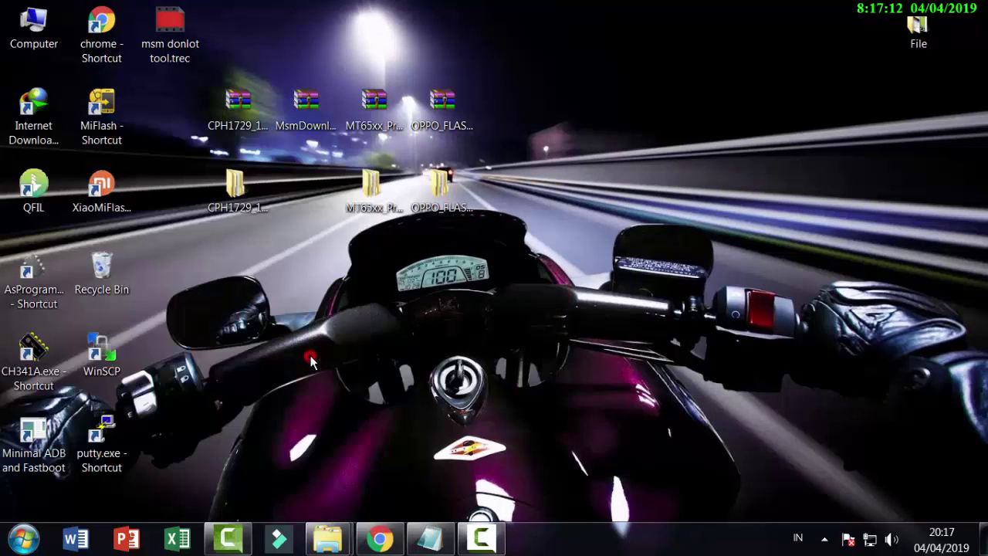
pyautogui.moveTo(543, 23); pyautogui.dragTo(326, 27)
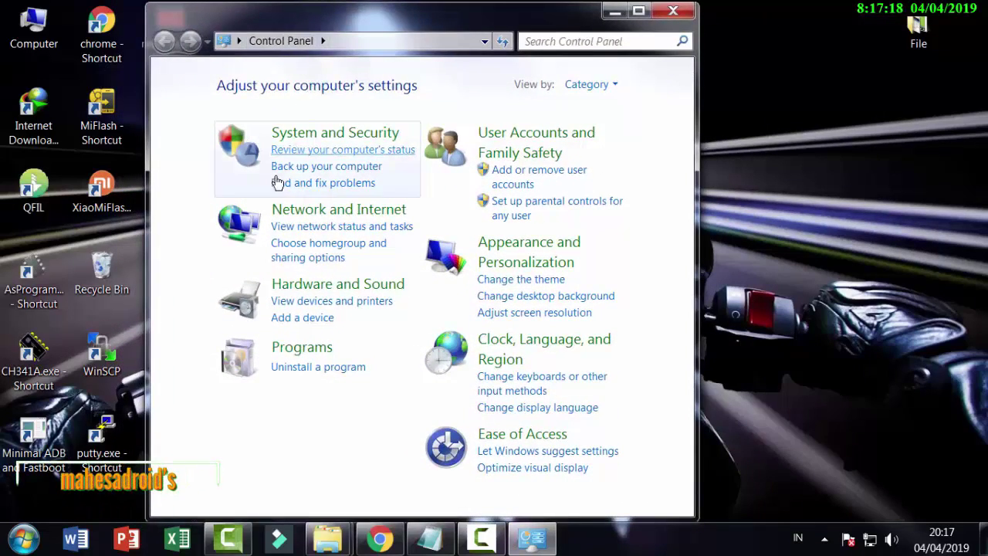
pyautogui.click(337, 137)
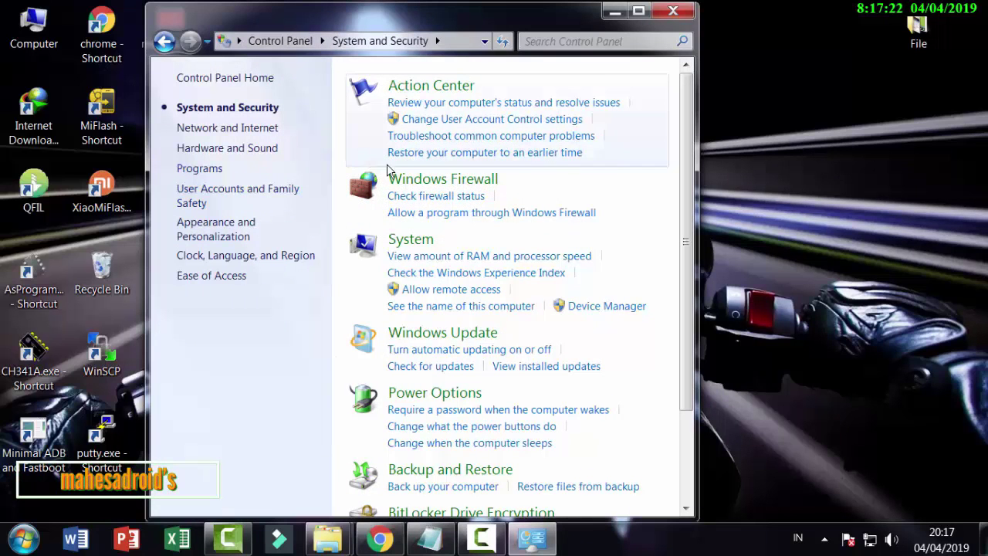
pyautogui.click(477, 183)
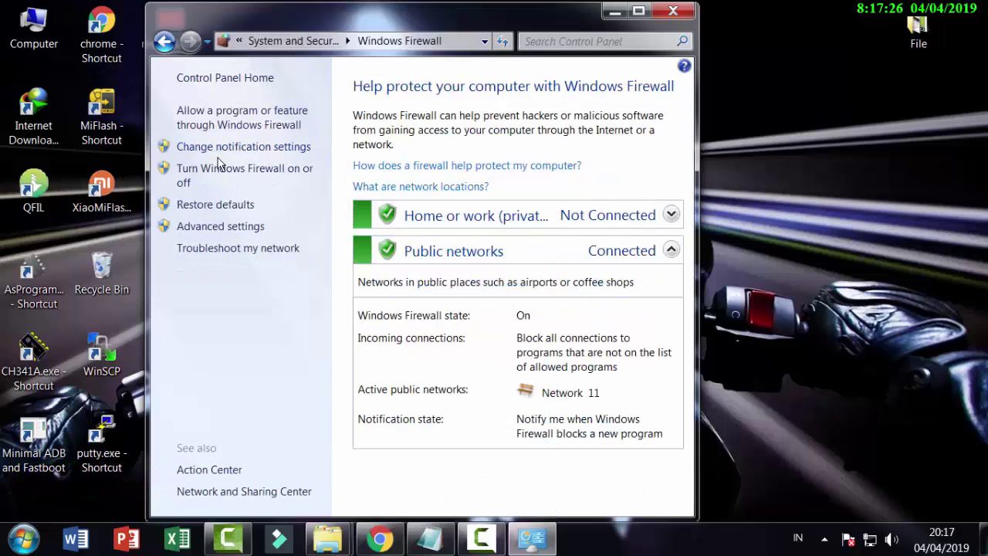
pyautogui.click(223, 175)
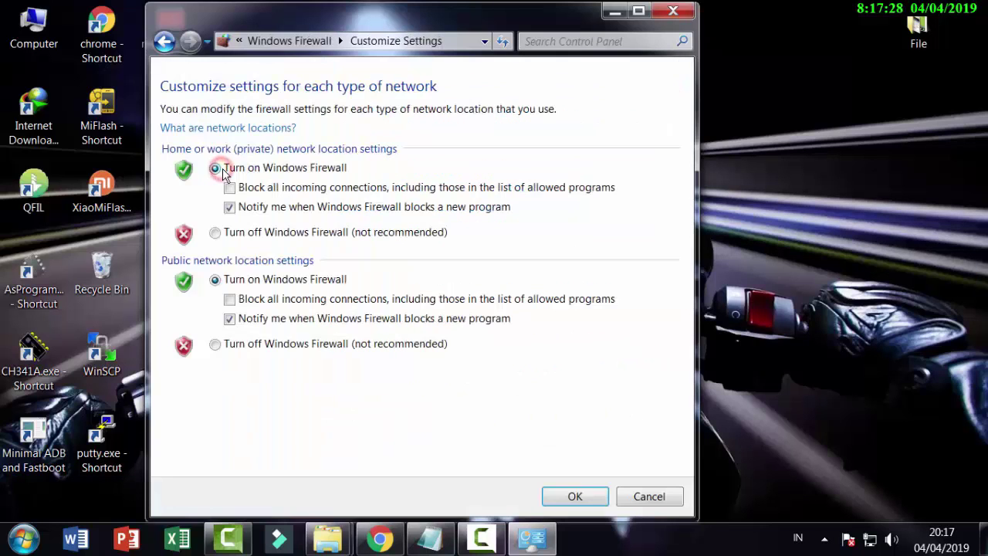
pyautogui.click(216, 233)
pyautogui.click(214, 345)
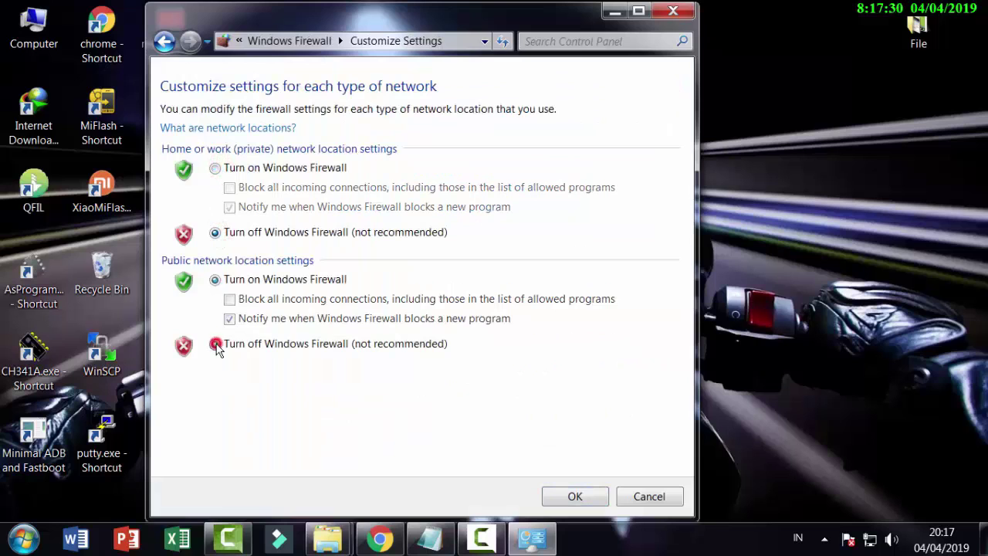
pyautogui.click(575, 496)
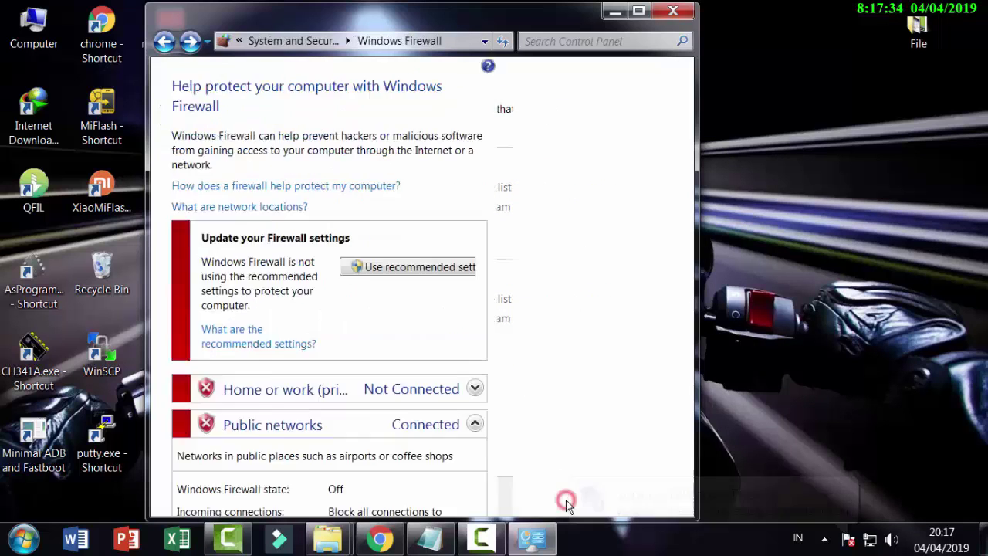
pyautogui.click(671, 11)
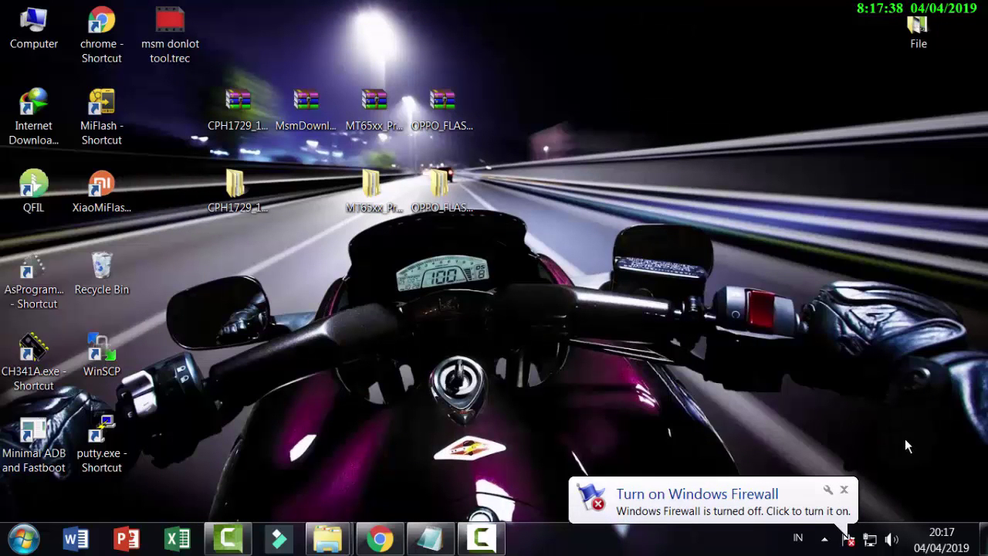
# Open the configuration of the Realtek PCIe FE Family Controller used by the Local Area Connection.
pyautogui.rightClick(868, 538)
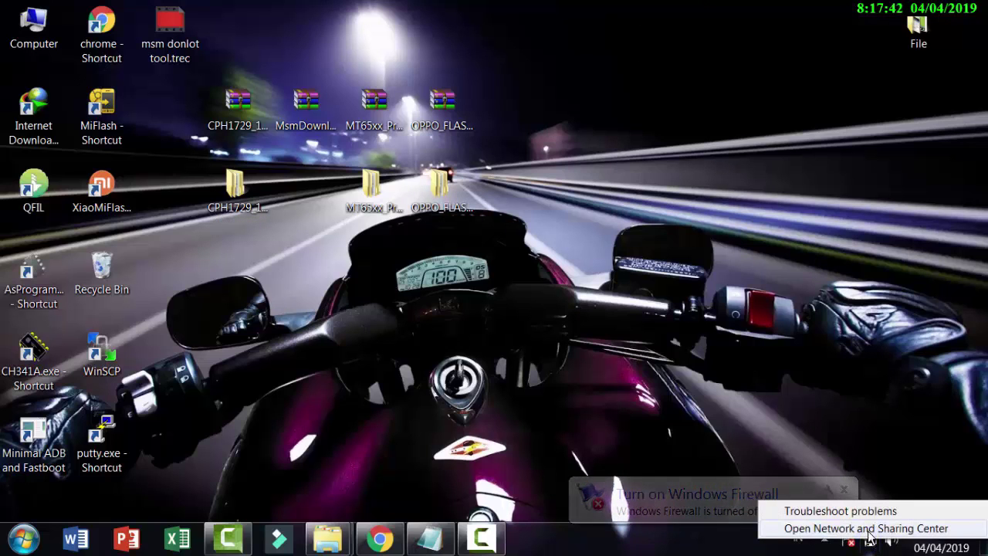
pyautogui.click(868, 531)
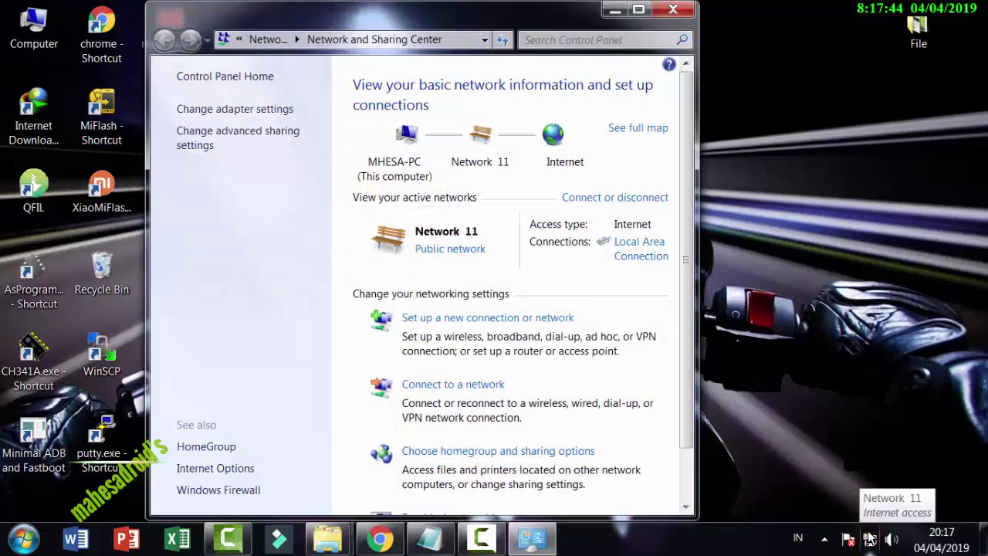
pyautogui.click(640, 254)
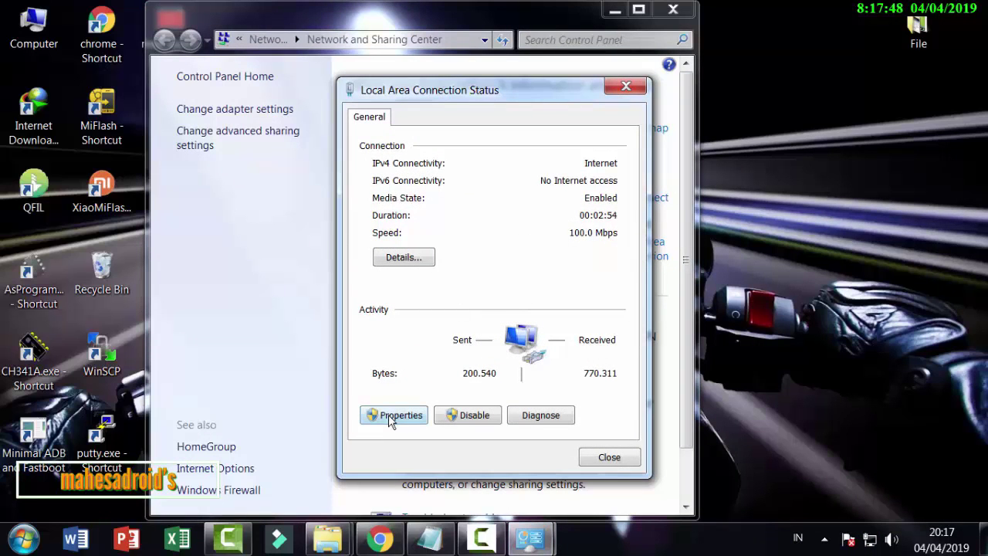
pyautogui.click(392, 417)
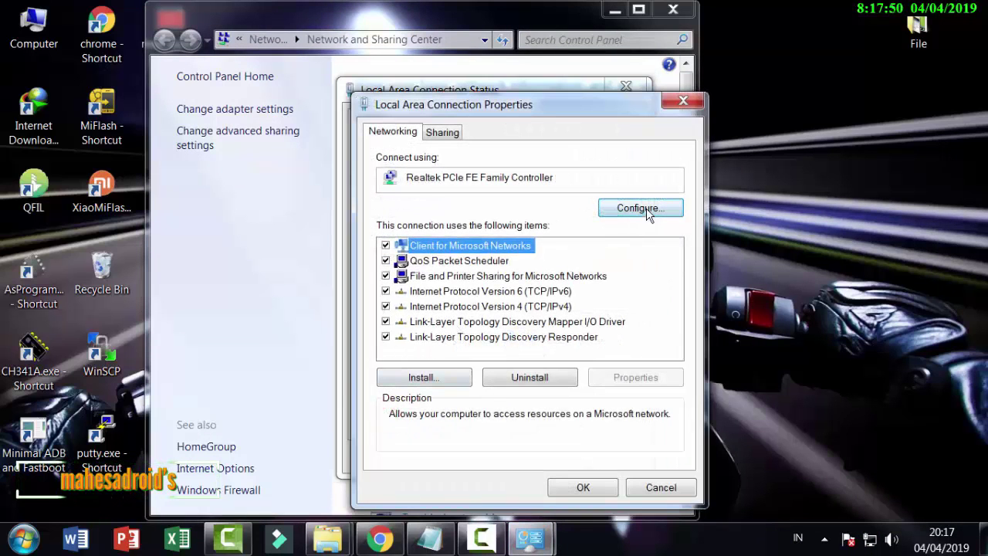
pyautogui.click(646, 208)
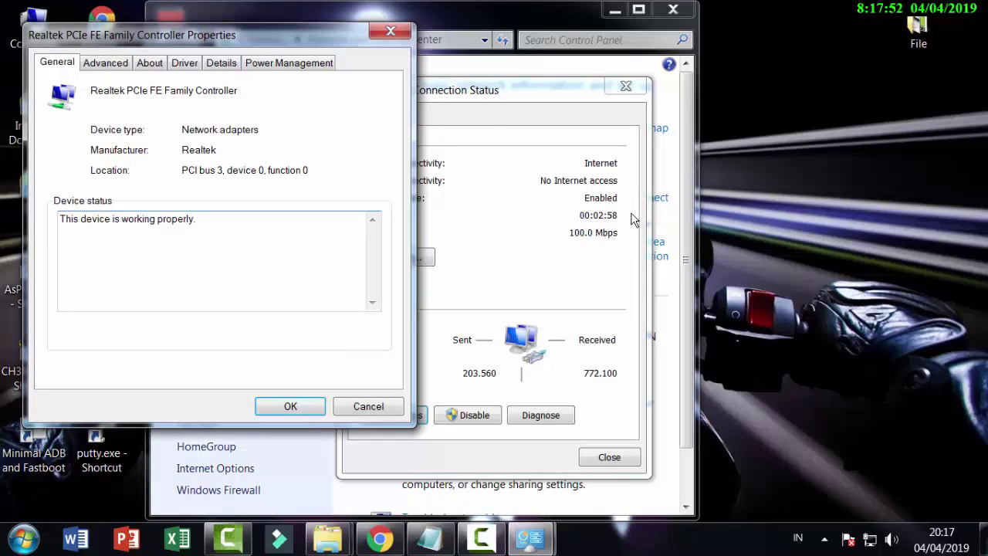
# Set the adapter's Network Address property to 704D7B61ABCD and close Network and Sharing Center.
pyautogui.click(103, 64)
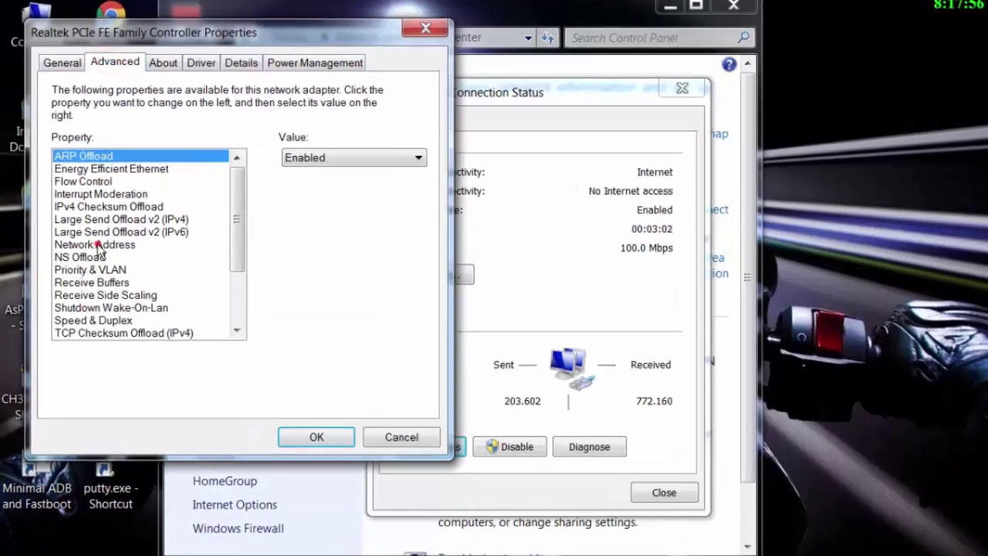
pyautogui.click(85, 229)
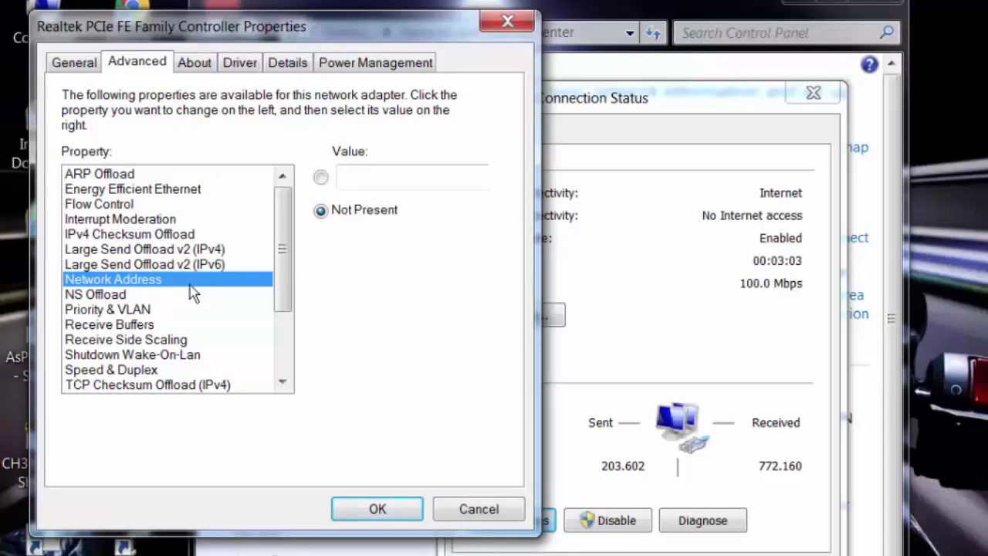
pyautogui.click(369, 179)
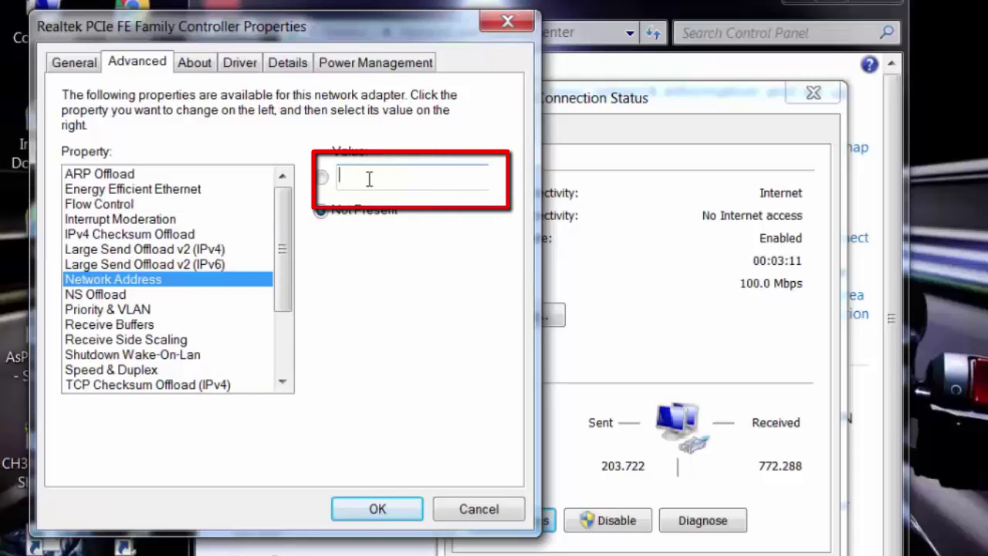
pyautogui.write('7')
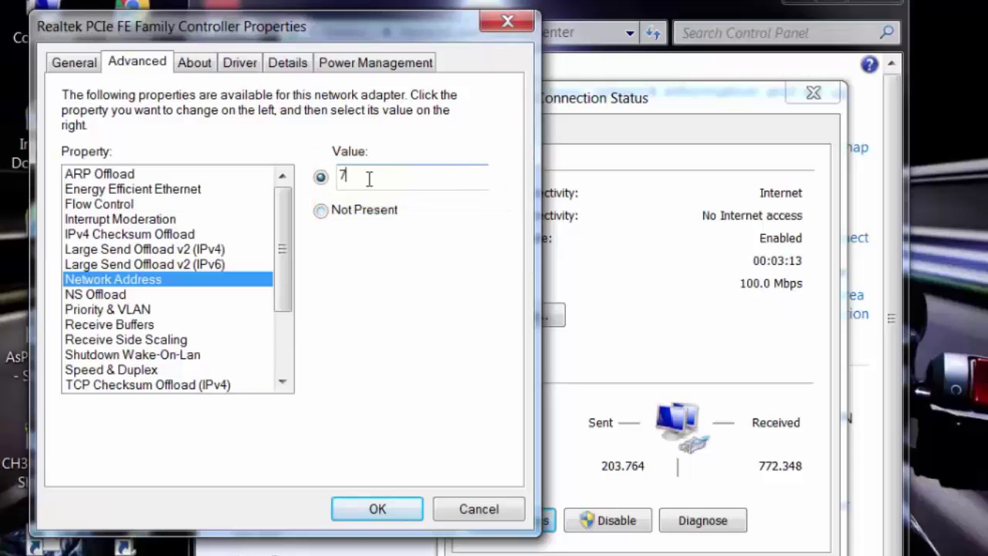
pyautogui.write('04D7B61ABCD')
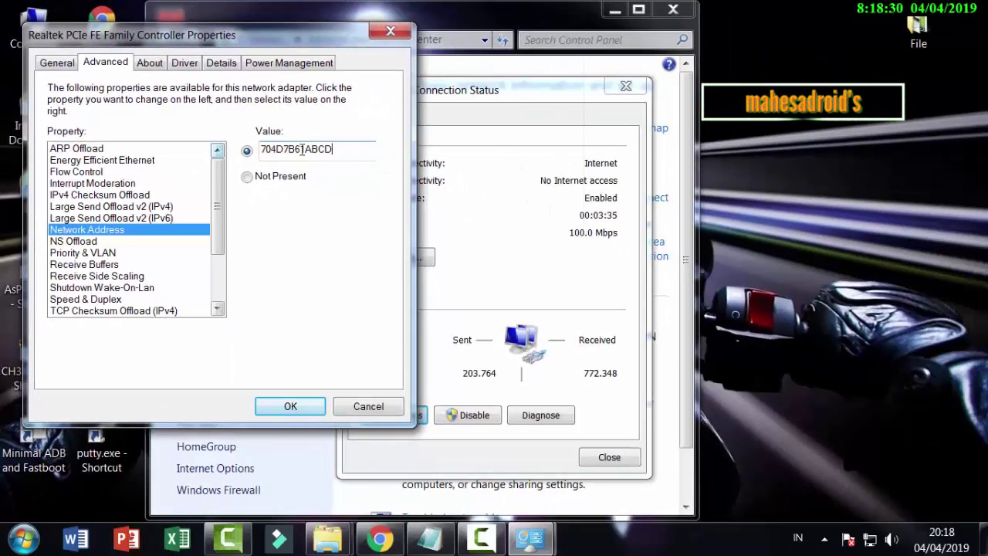
pyautogui.click(291, 405)
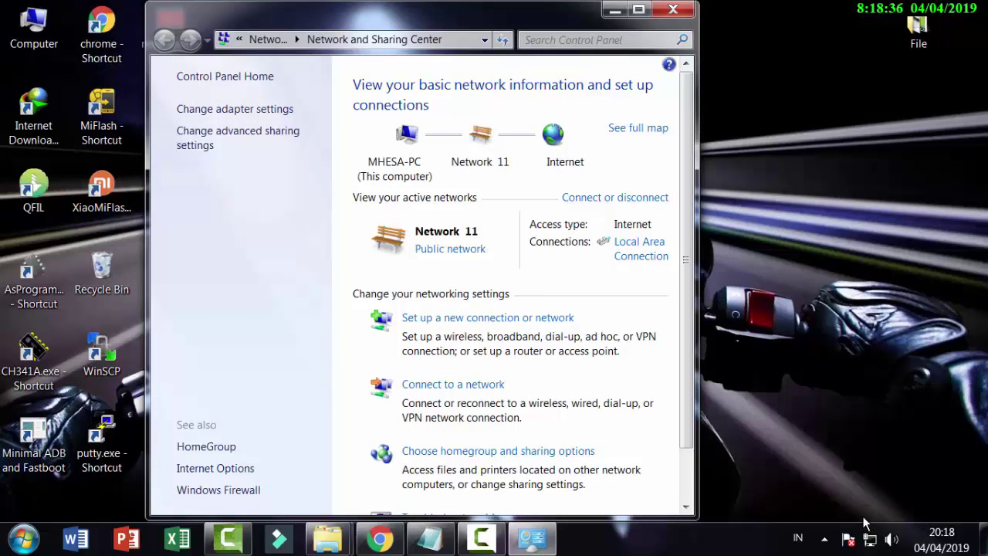
pyautogui.click(671, 10)
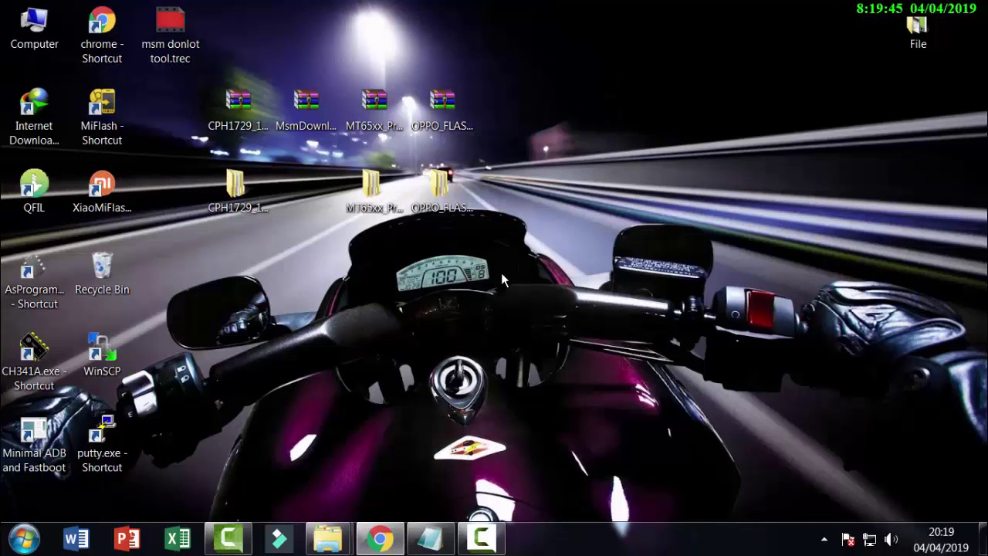
# Run ENABLE.exe as administrator from the nested OPPO_FLASH_TOOL_ENABLER folder and close the folder window.
pyautogui.doubleClick(438, 189)
pyautogui.doubleClick(311, 129)
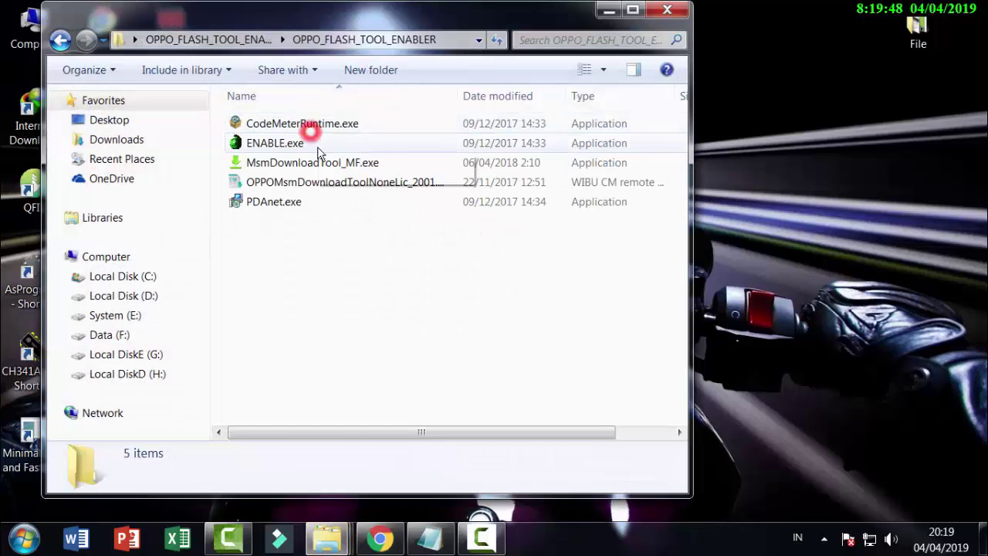
pyautogui.rightClick(255, 143)
pyautogui.click(318, 141)
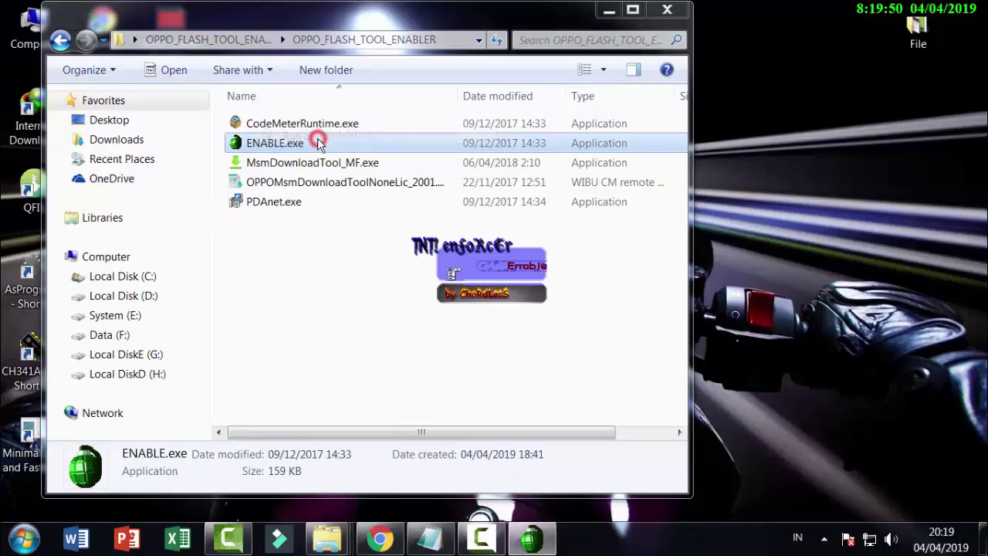
pyautogui.click(666, 11)
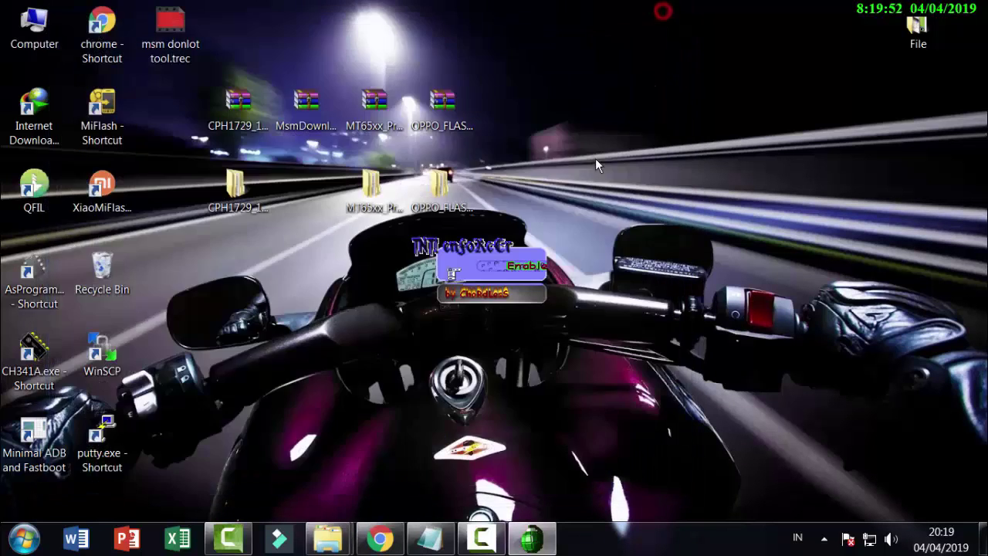
# Launch DownloadTool.exe from the nested CPH1729_11_A.06_171219 folder, close the folder window and reposition the tool so all 16 ports are visible.
pyautogui.doubleClick(257, 179)
pyautogui.doubleClick(260, 126)
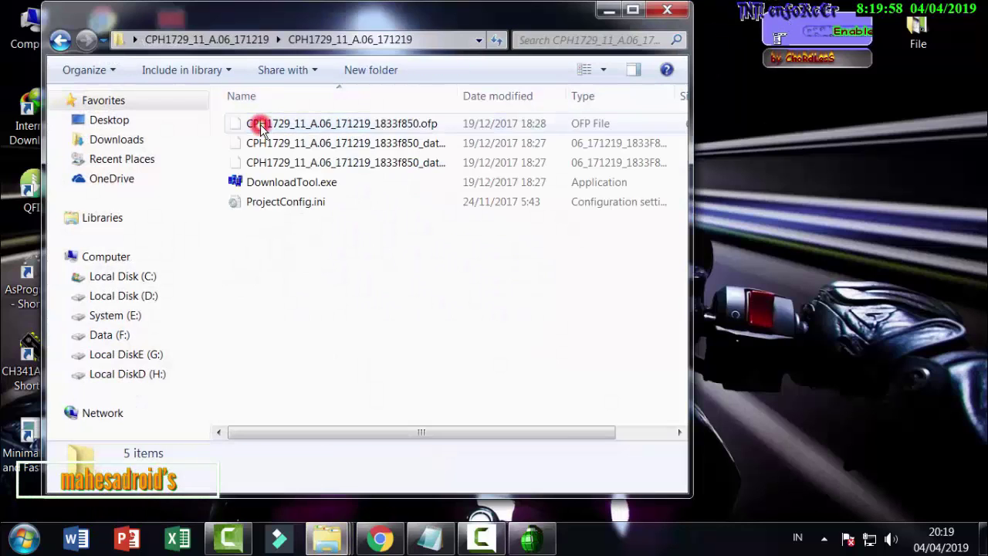
pyautogui.click(275, 182)
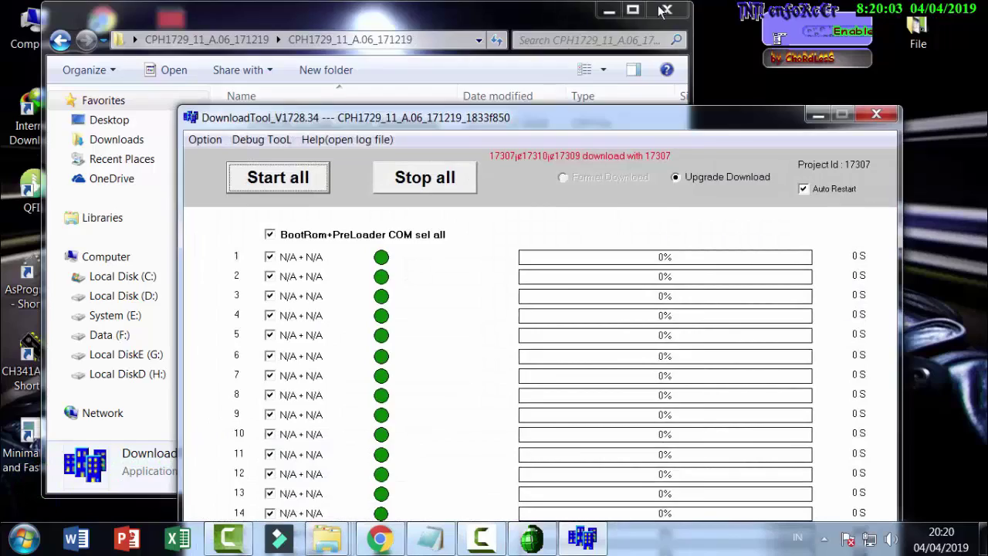
pyautogui.click(664, 11)
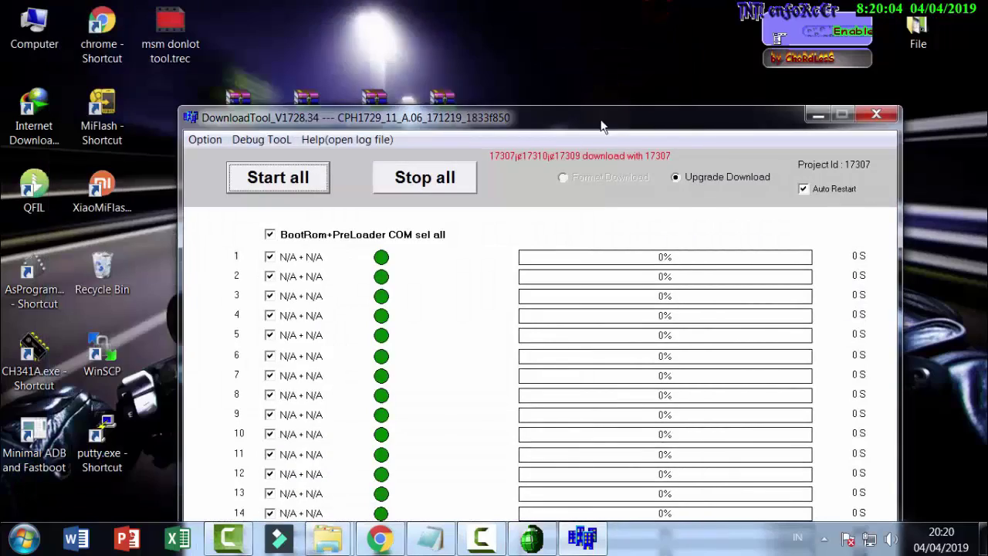
pyautogui.moveTo(602, 125); pyautogui.dragTo(470, 38)
pyautogui.moveTo(469, 35); pyautogui.dragTo(466, 27)
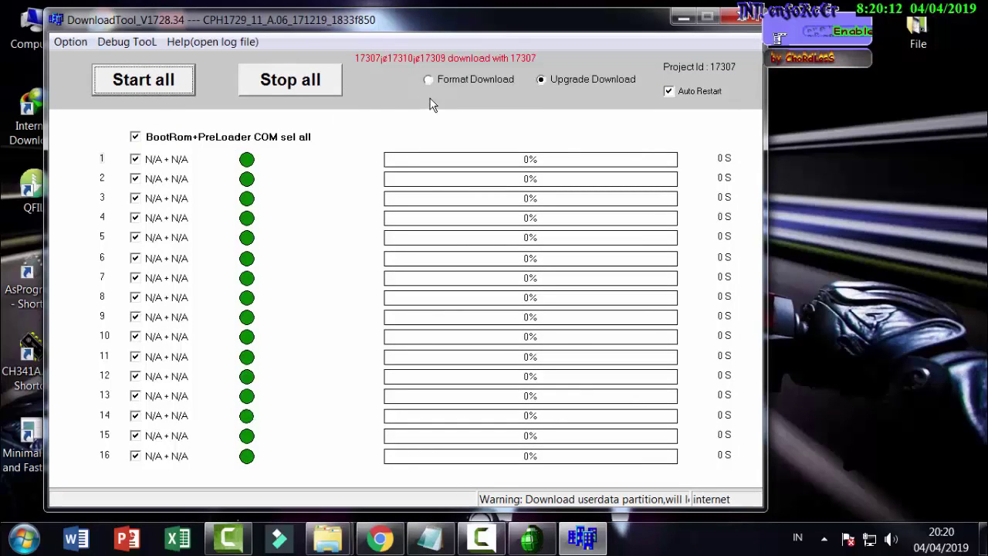
# Start the download on all ports in Upgrade Download mode, stop it, and dismiss the driver version warning.
pyautogui.click(140, 85)
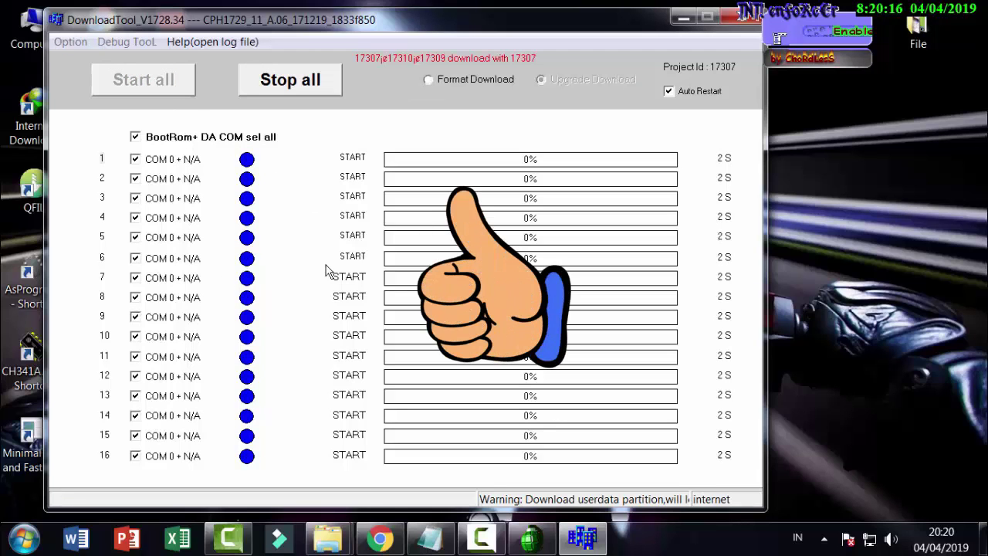
pyautogui.click(298, 83)
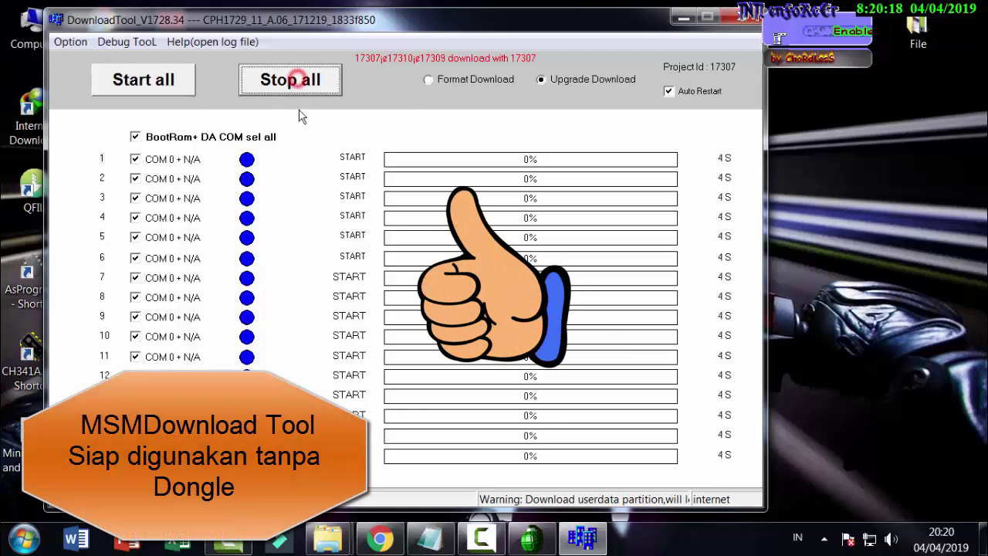
pyautogui.click(428, 80)
pyautogui.click(652, 338)
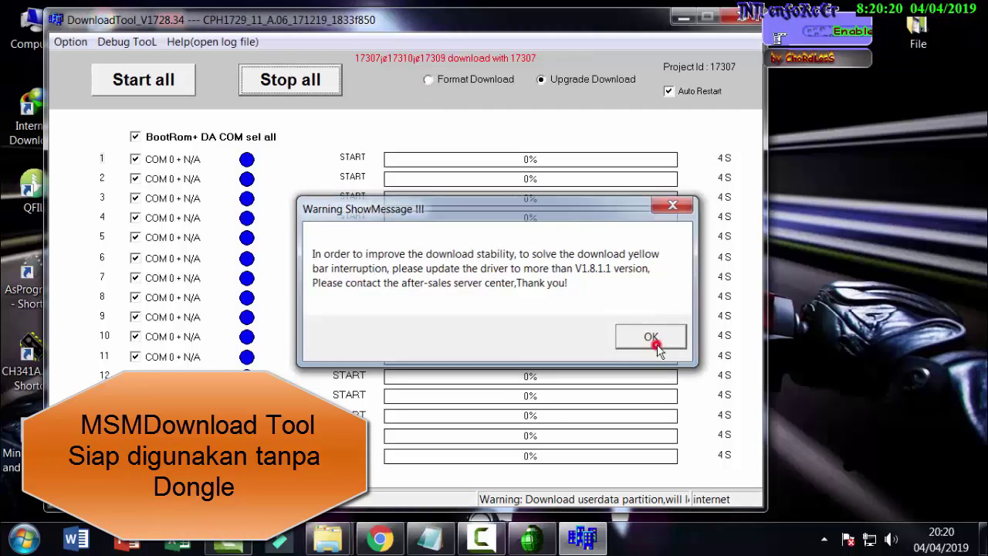
# Try to switch the download mode to Format Download with the password left blank, and dismiss the error.
pyautogui.click(427, 80)
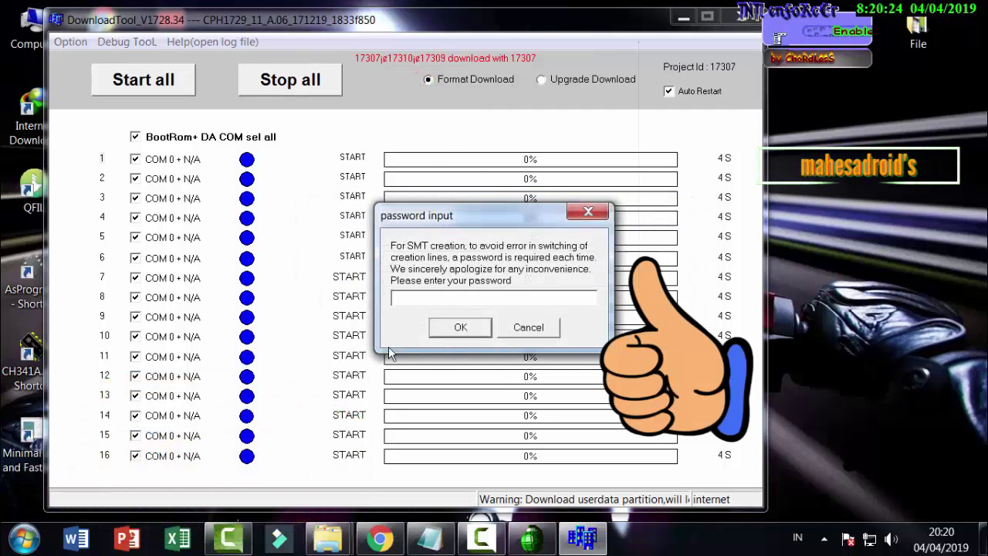
pyautogui.click(460, 328)
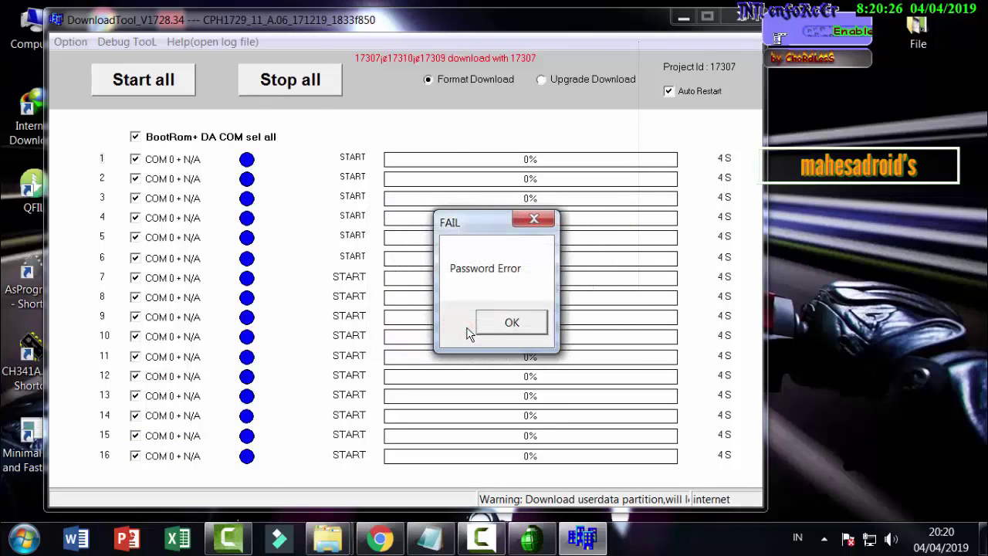
pyautogui.click(498, 326)
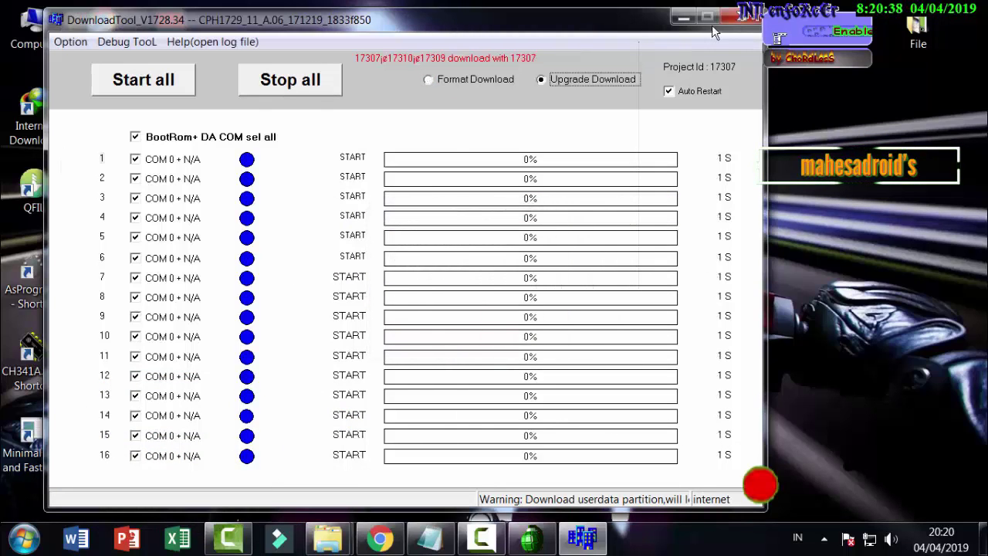
# Exit DownloadTool and confirm the exit.
pyautogui.click(730, 17)
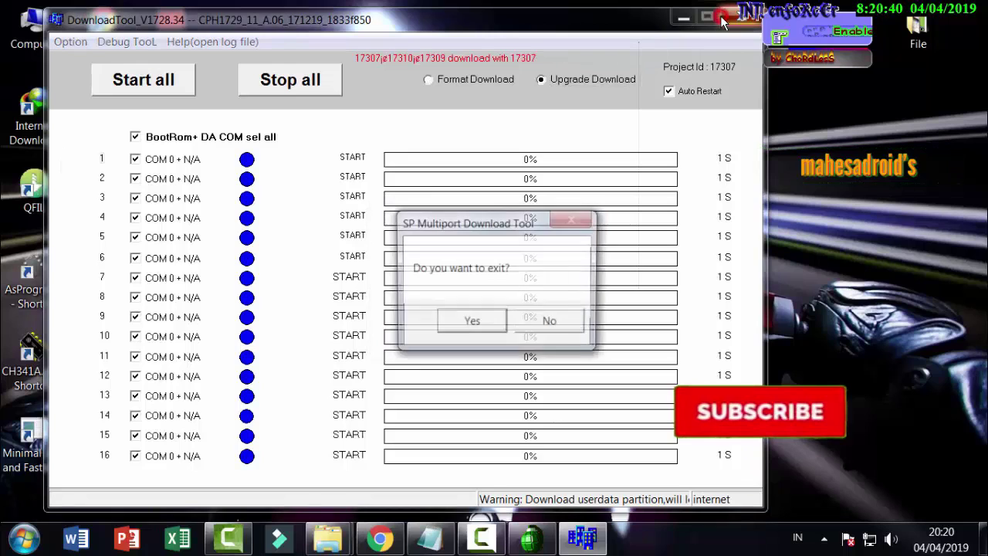
pyautogui.click(469, 324)
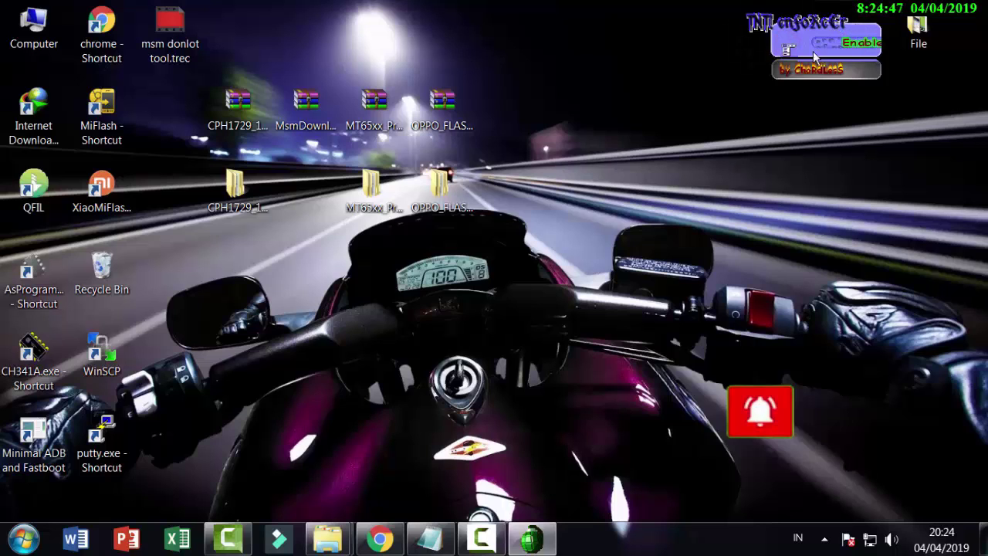
# End the ENABLE.exe process in Windows Task Manager, confirm ending it, and close Task Manager.
pyautogui.rightClick(610, 534)
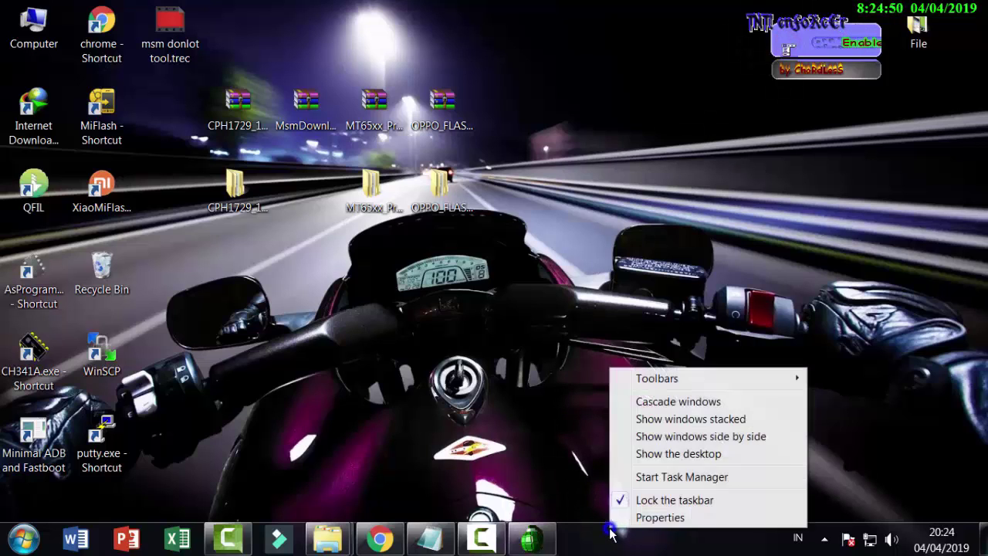
pyautogui.click(682, 477)
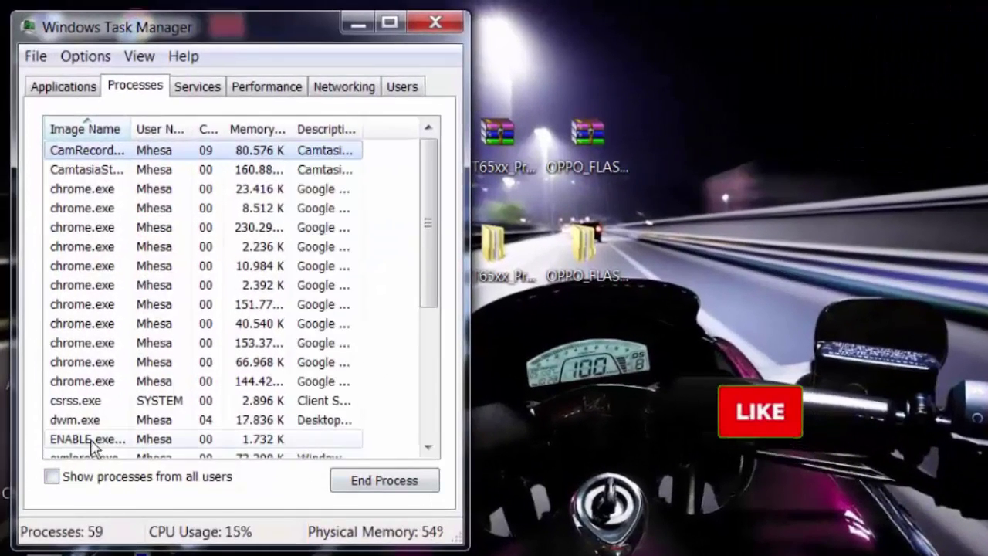
pyautogui.moveTo(427, 232); pyautogui.dragTo(427, 266)
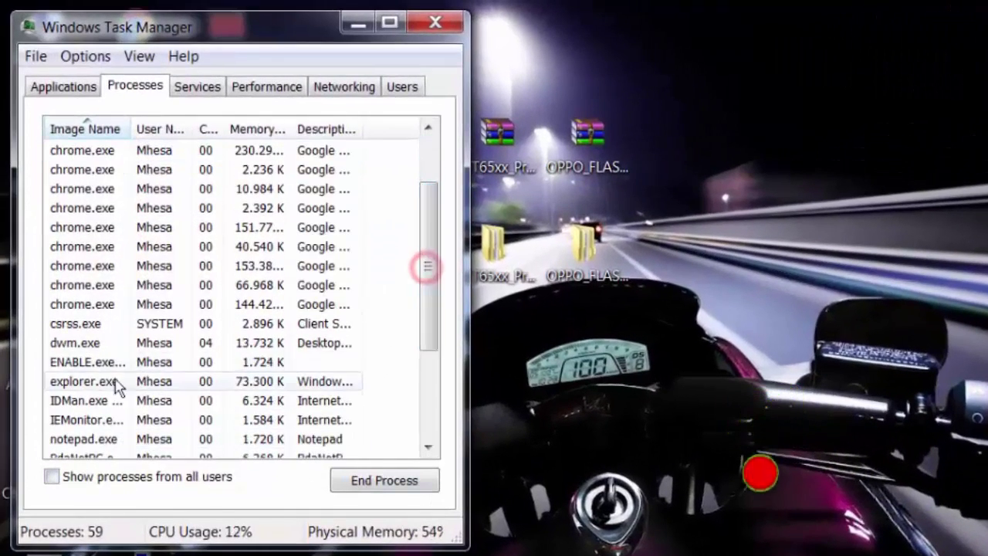
pyautogui.click(77, 362)
pyautogui.click(384, 480)
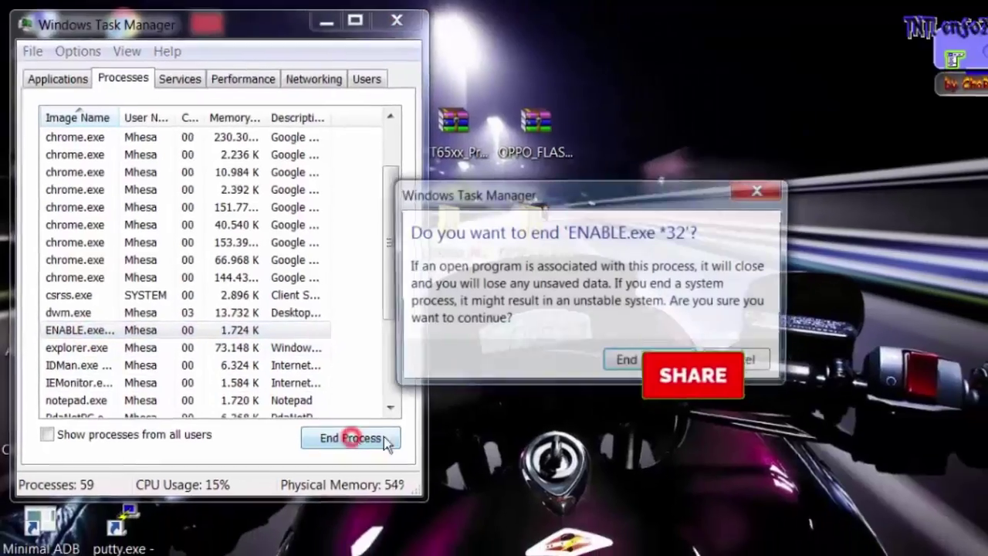
pyautogui.click(627, 360)
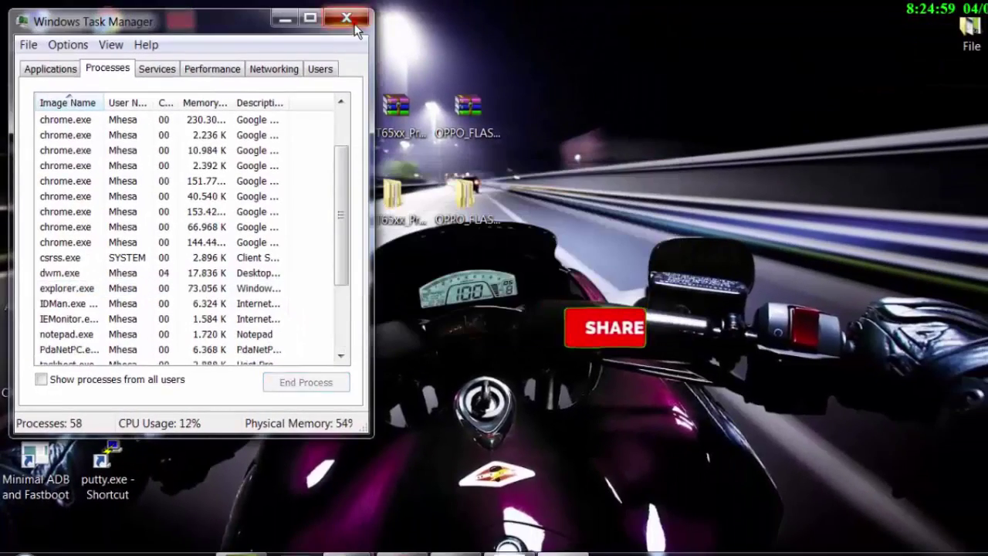
pyautogui.click(354, 23)
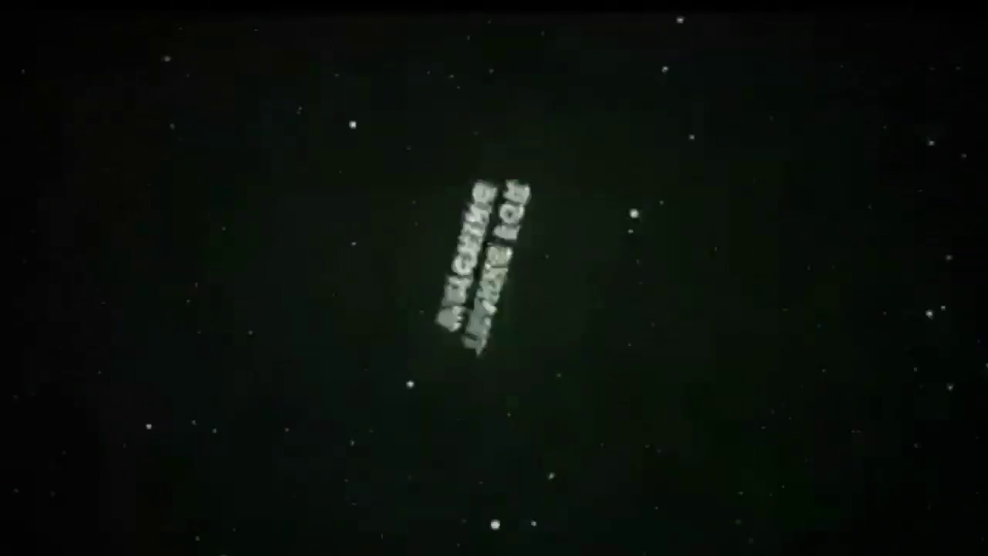